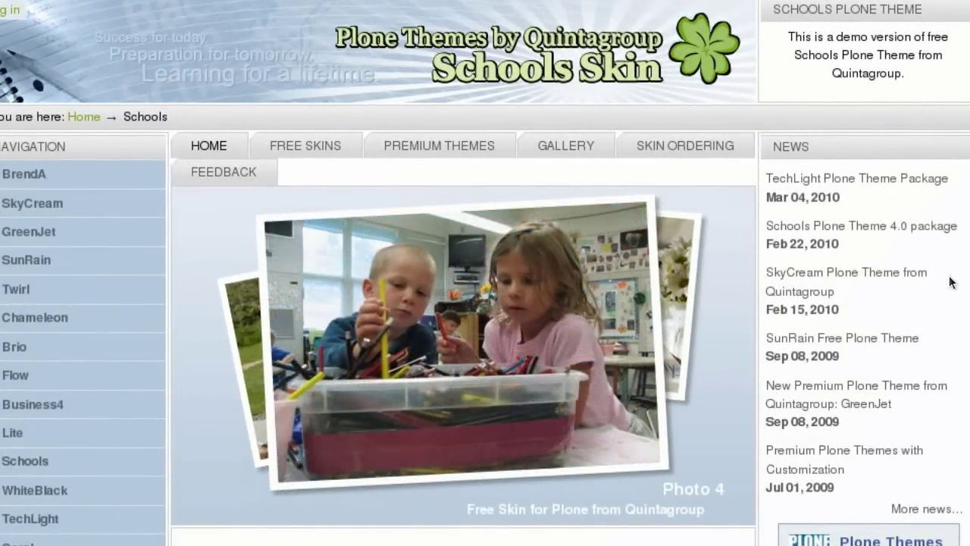
Step: Scroll the Schools Plone Theme page past Features and Installation to the live-websites slideshow
{"action": "scroll", "coordinate": [940, 347], "scroll_direction": "down", "scroll_amount": 1}
{"action": "scroll", "coordinate": [940, 347], "scroll_direction": "down", "scroll_amount": 2}
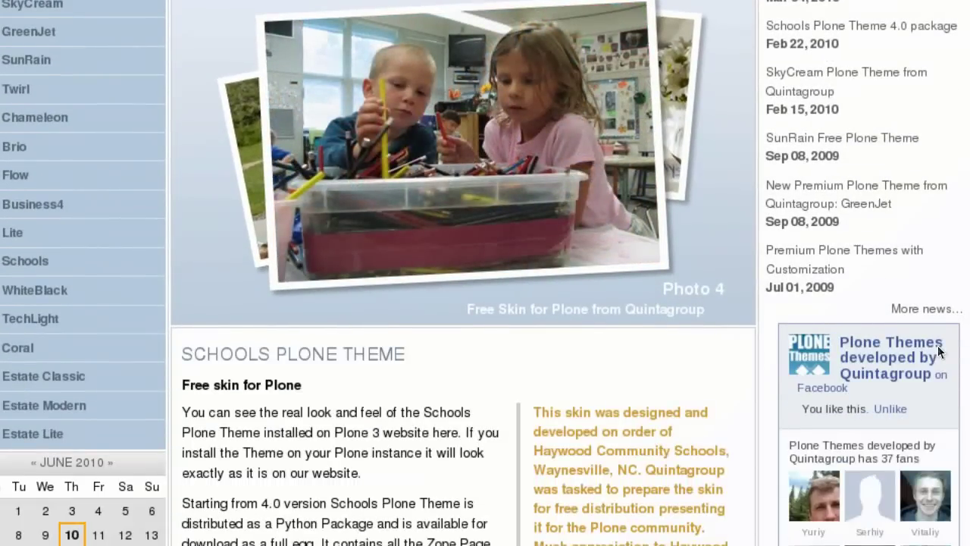
{"action": "scroll", "coordinate": [940, 350], "scroll_direction": "down", "scroll_amount": 5}
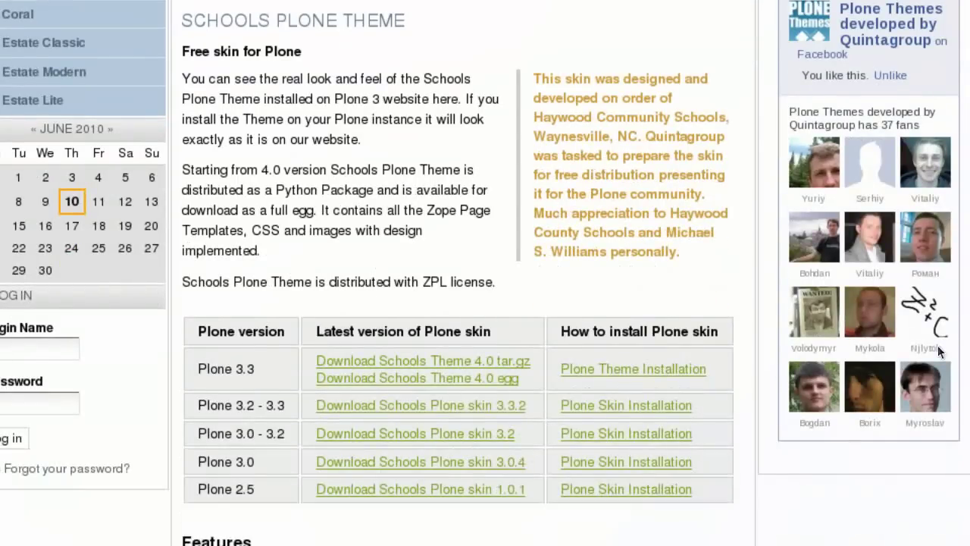
{"action": "scroll", "coordinate": [940, 349], "scroll_direction": "down", "scroll_amount": 2}
{"action": "scroll", "coordinate": [941, 346], "scroll_direction": "down", "scroll_amount": 1}
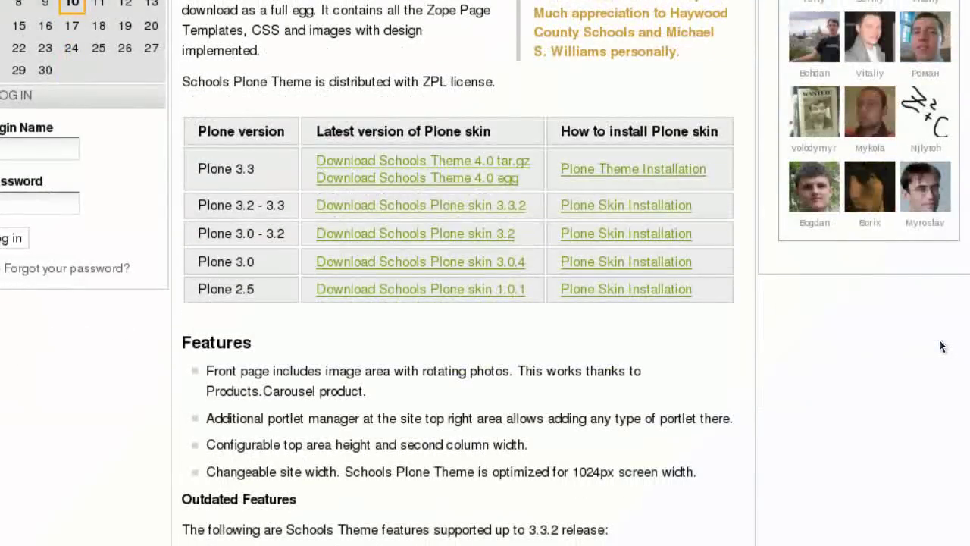
{"action": "scroll", "coordinate": [937, 319], "scroll_direction": "down", "scroll_amount": 7}
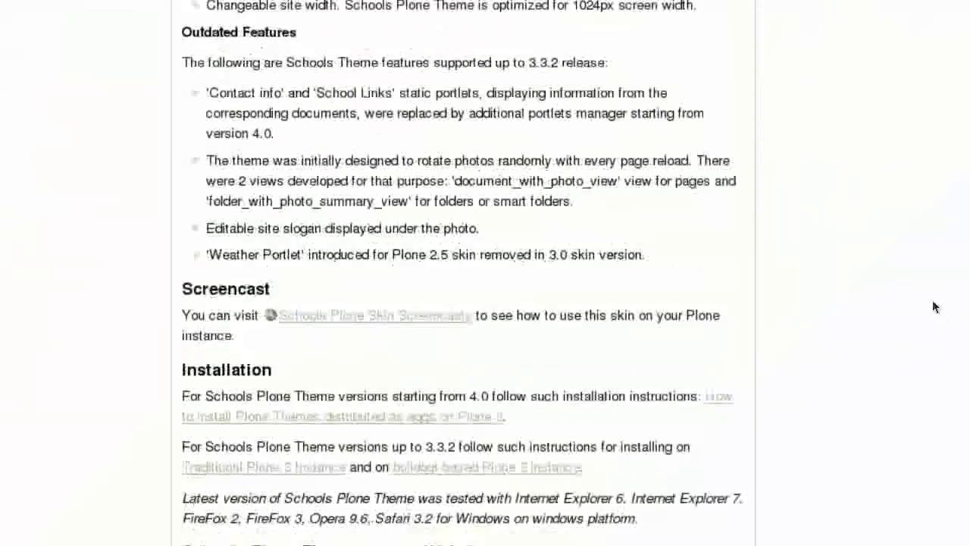
{"action": "scroll", "coordinate": [935, 307], "scroll_direction": "down", "scroll_amount": 5}
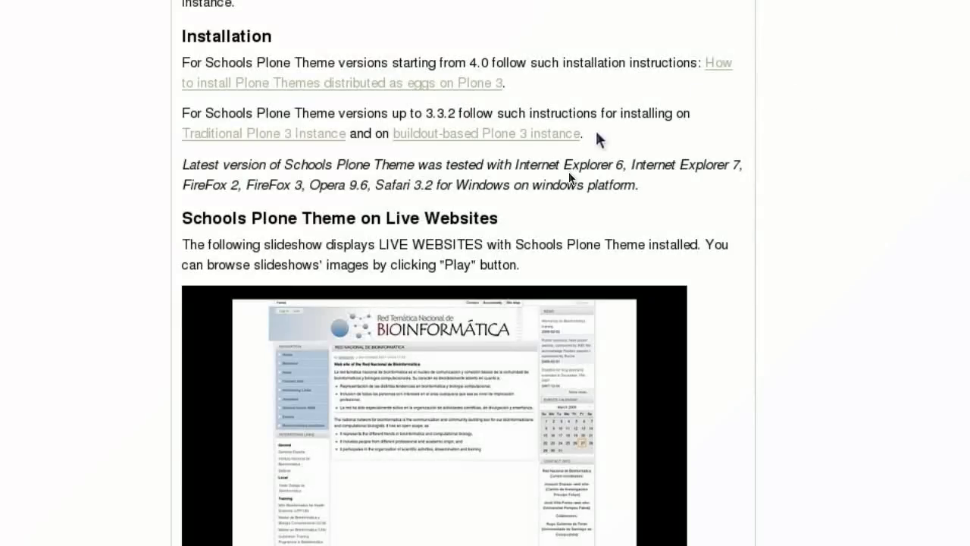
Step: Advance the live-websites slideshow four times until the africaontv.com example appears
{"action": "scroll", "coordinate": [835, 274], "scroll_direction": "down", "scroll_amount": 2}
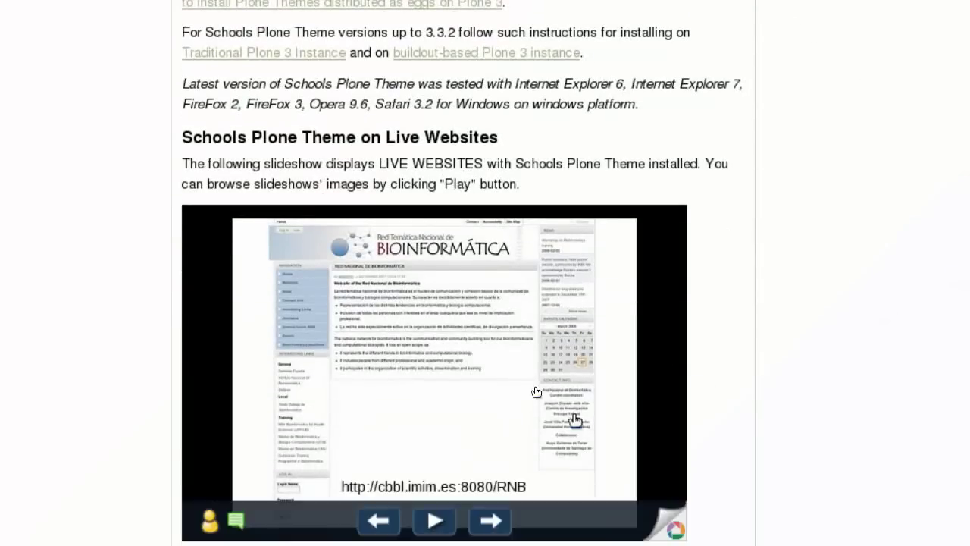
{"action": "left_click", "coordinate": [489, 521]}
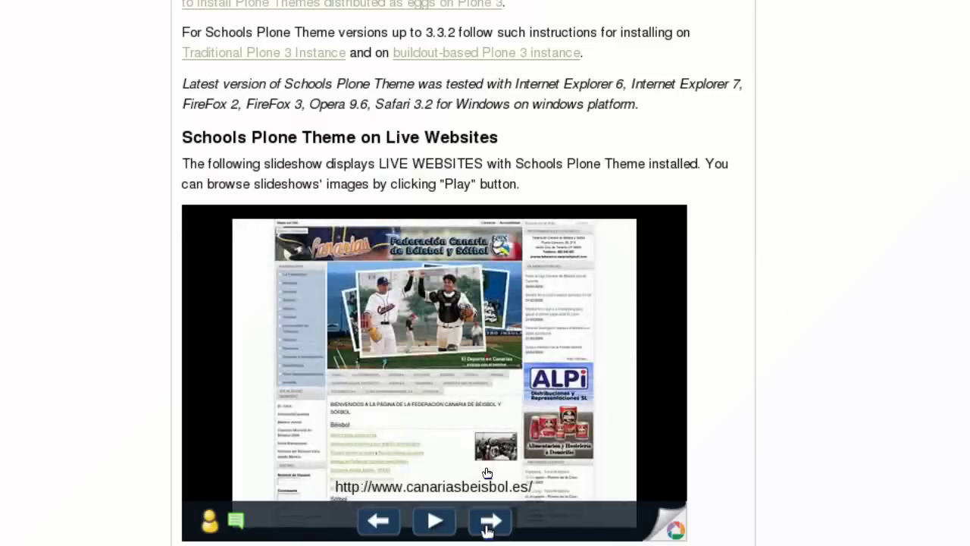
{"action": "left_click", "coordinate": [489, 521]}
{"action": "left_click", "coordinate": [488, 525]}
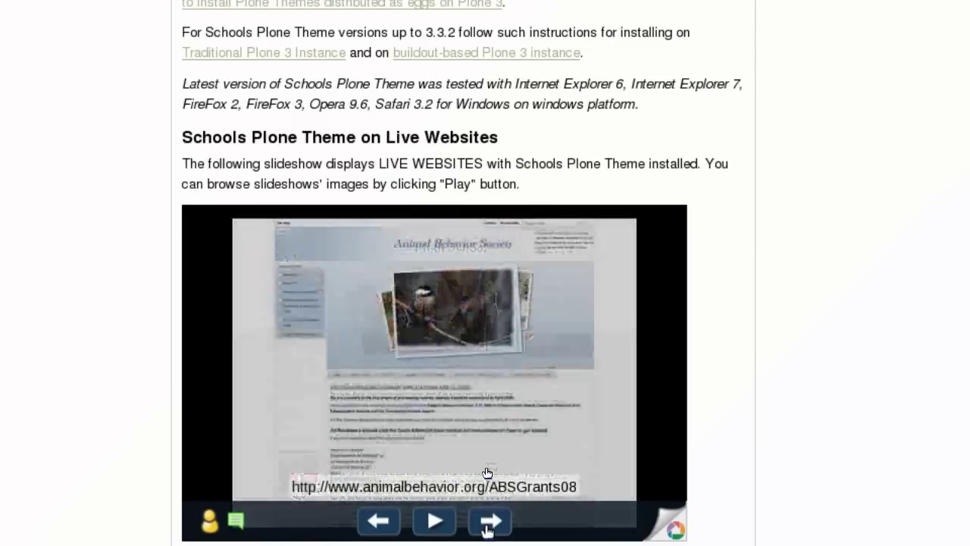
{"action": "left_click", "coordinate": [489, 521]}
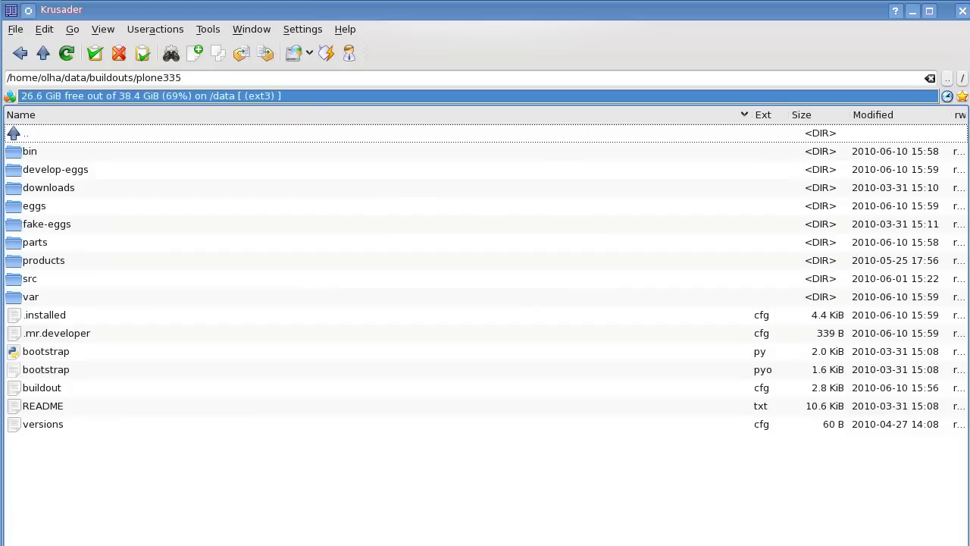
Step: Edit buildout.cfg, adding quintagroup.theme.schools to the eggs list after quintagroup.plonetabs
{"action": "left_click", "coordinate": [57, 389]}
{"action": "key", "text": "F4"}
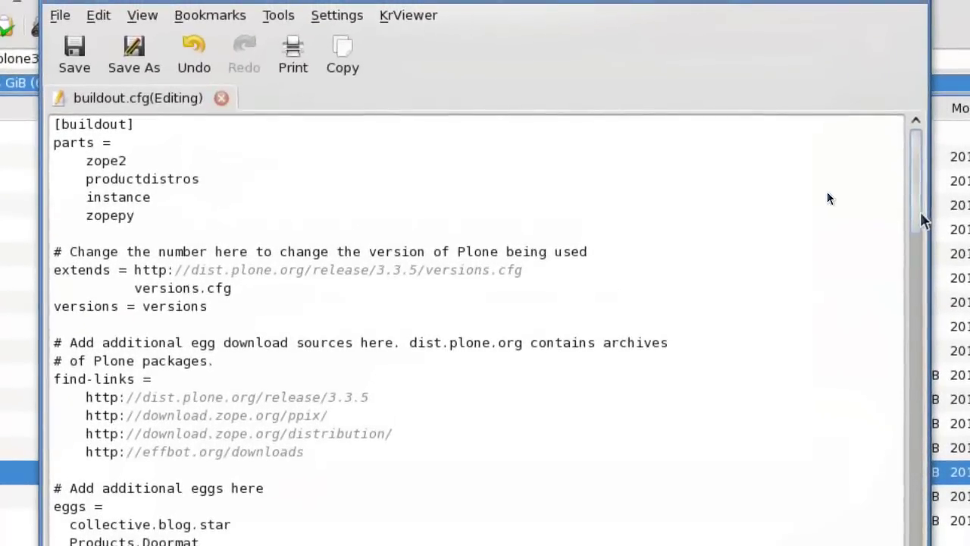
{"action": "scroll", "coordinate": [608, 242], "scroll_direction": "down", "scroll_amount": 2}
{"action": "scroll", "coordinate": [625, 272], "scroll_direction": "down", "scroll_amount": 3}
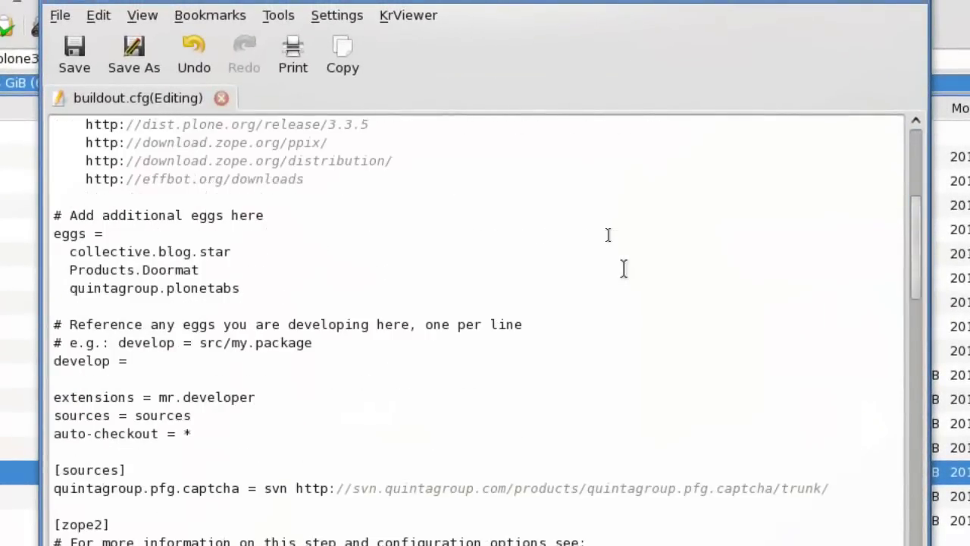
{"action": "left_click", "coordinate": [255, 289]}
{"action": "key", "text": "Return"}
{"action": "type", "text": "qui"}
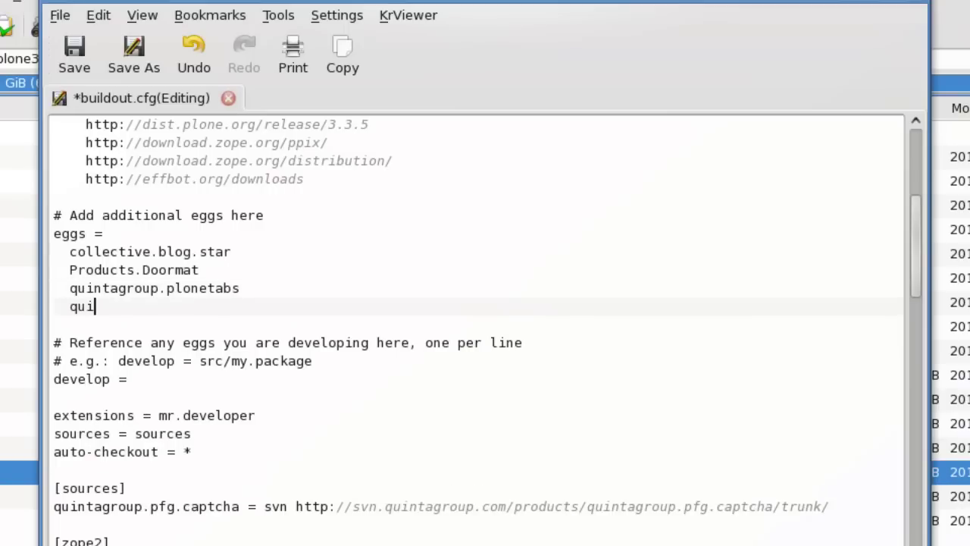
{"action": "type", "text": "ntagroup."}
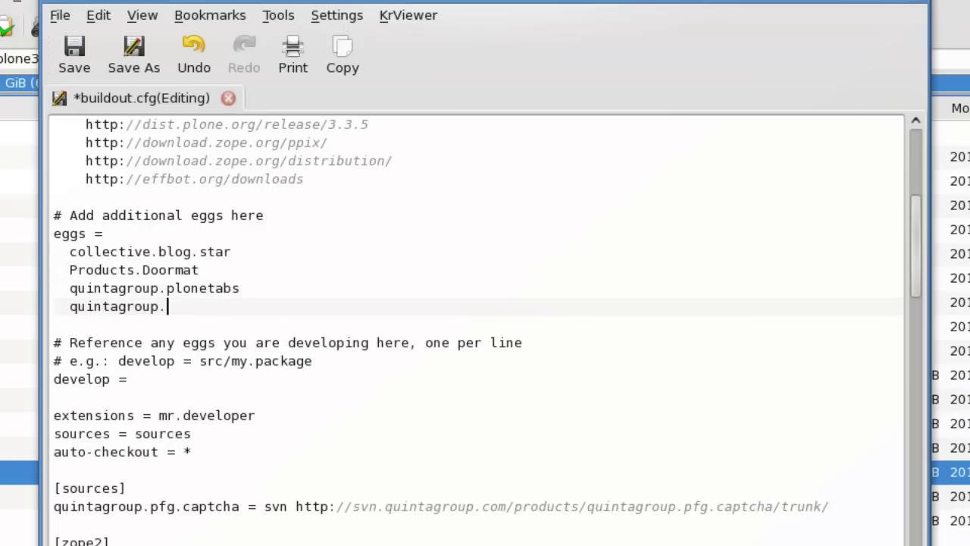
{"action": "type", "text": "theme.schools"}
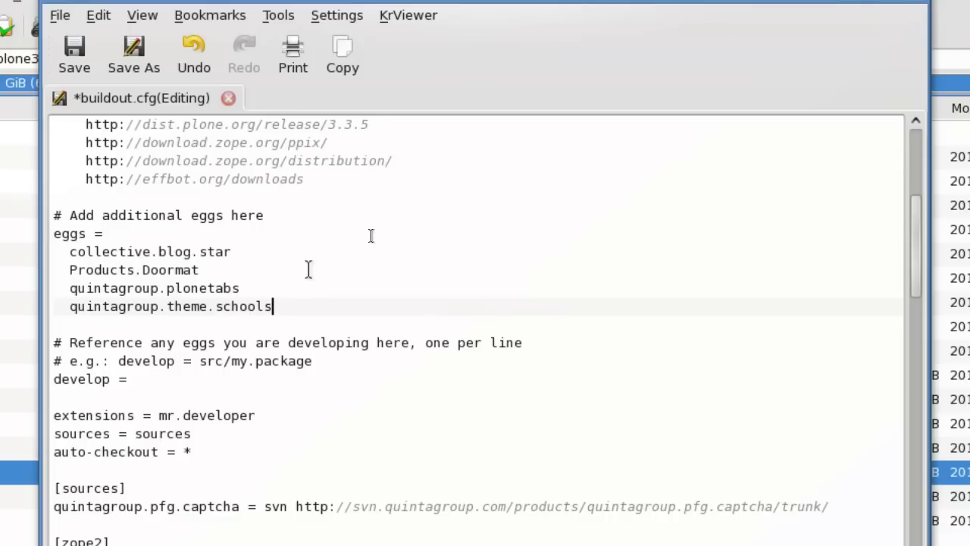
Step: Add quintagroup.theme.schools under zcml after quintagroup.plonetabs, then save and close buildout.cfg
{"action": "scroll", "coordinate": [308, 277], "scroll_direction": "down", "scroll_amount": 6}
{"action": "scroll", "coordinate": [308, 278], "scroll_direction": "down", "scroll_amount": 5}
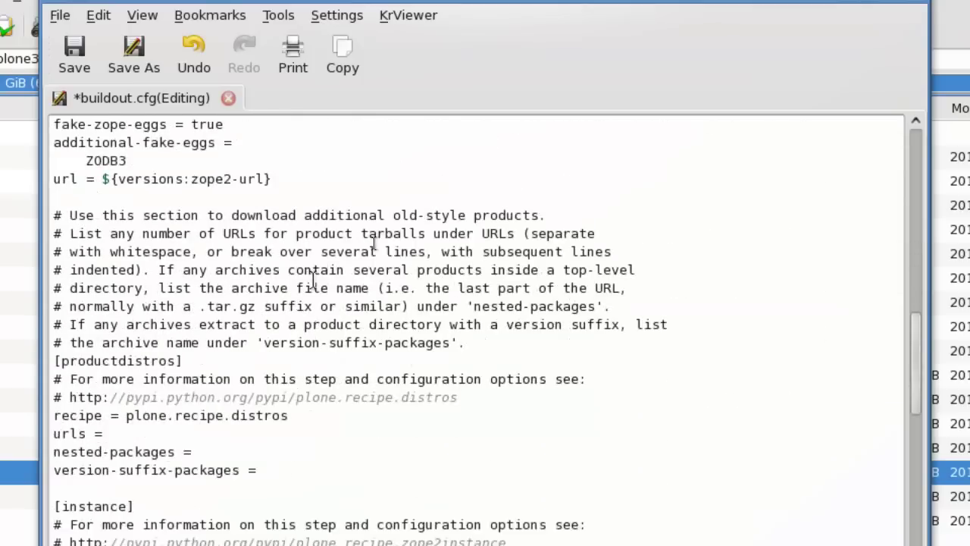
{"action": "scroll", "coordinate": [373, 243], "scroll_direction": "down", "scroll_amount": 8}
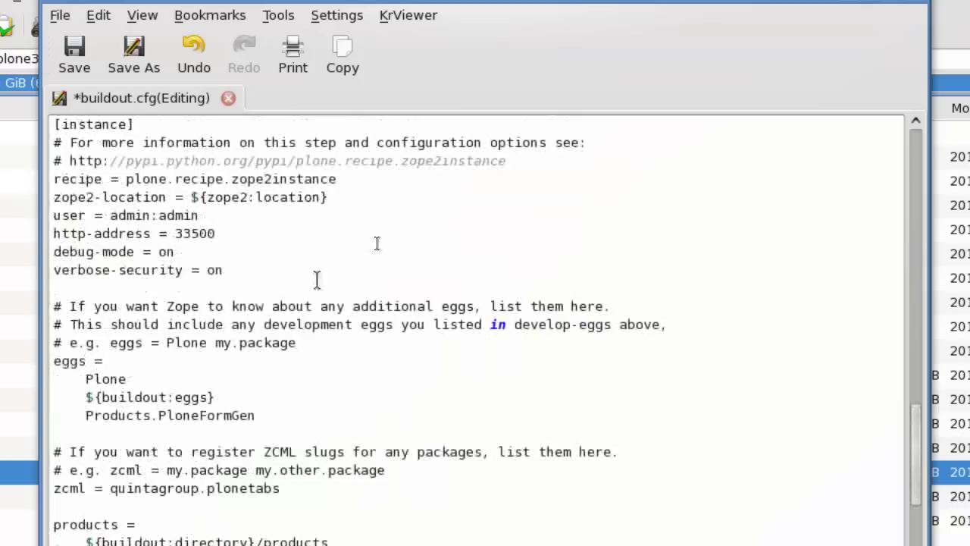
{"action": "left_click", "coordinate": [344, 307]}
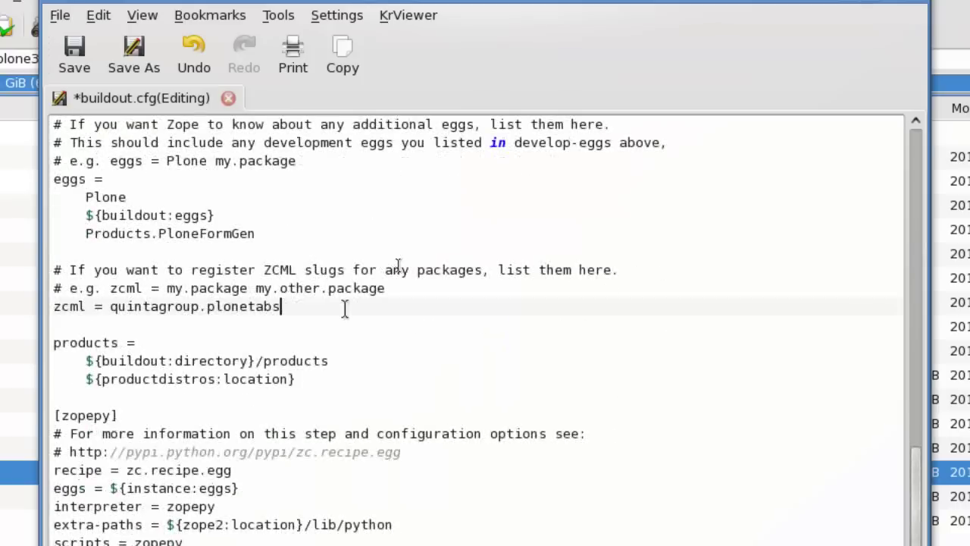
{"action": "key", "text": "Return"}
{"action": "type", "text": "quintagr"}
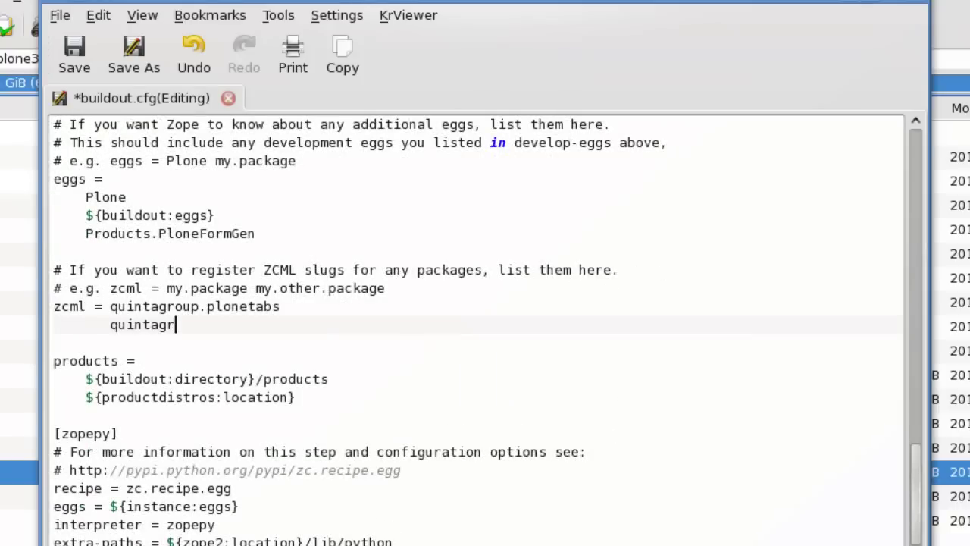
{"action": "type", "text": "oup.theme.sch"}
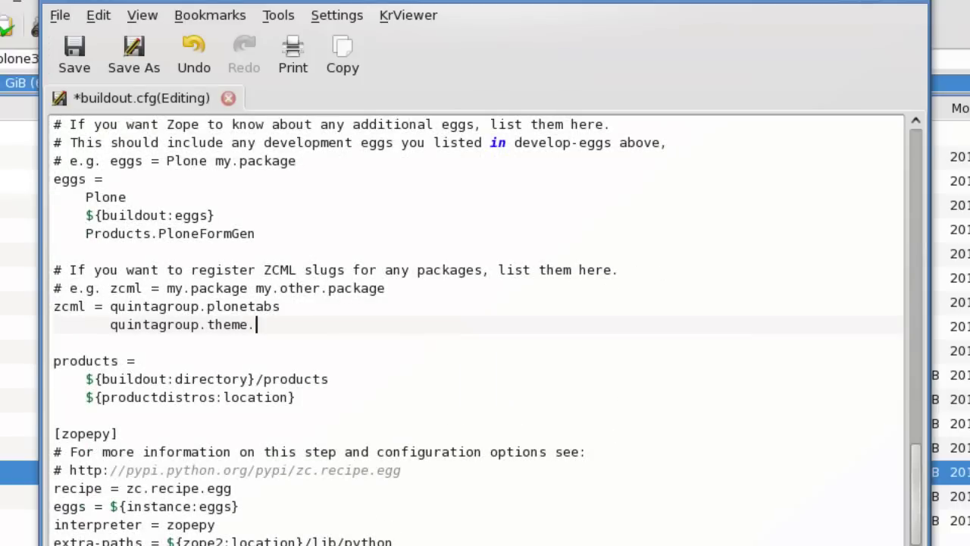
{"action": "type", "text": "ools"}
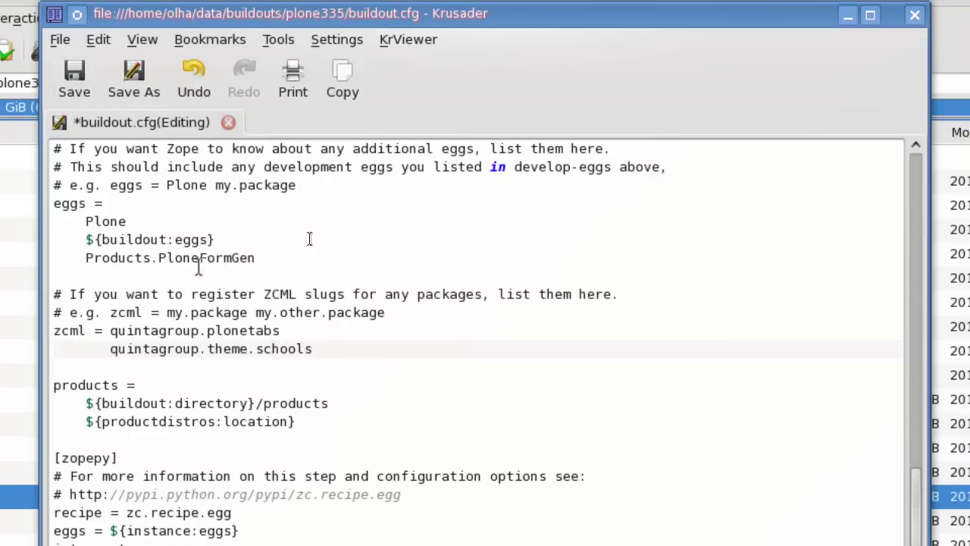
{"action": "left_click", "coordinate": [73, 77]}
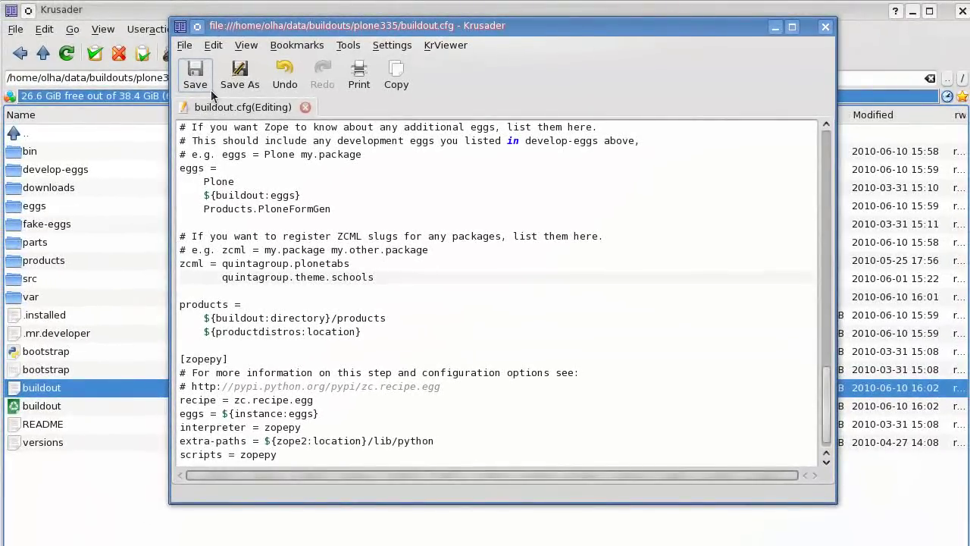
{"action": "left_click", "coordinate": [827, 32]}
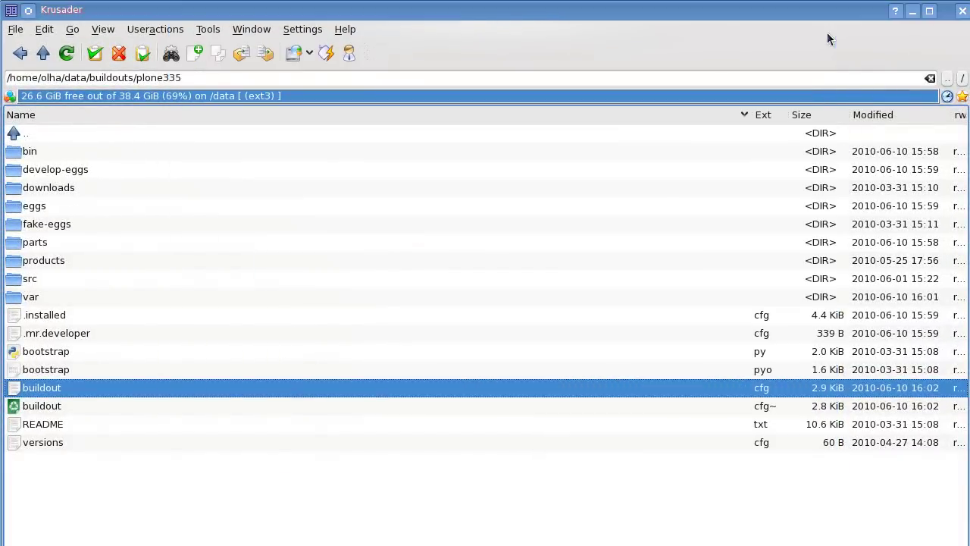
Step: Open a terminal in plone335 and run ./bin/buildout -Nv
{"action": "key", "text": "F2"}
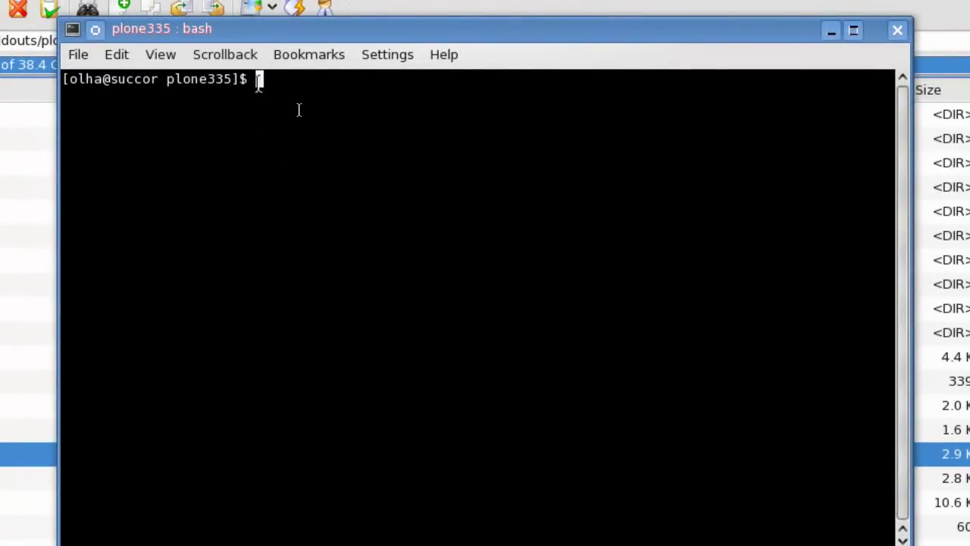
{"action": "type", "text": "./bi"}
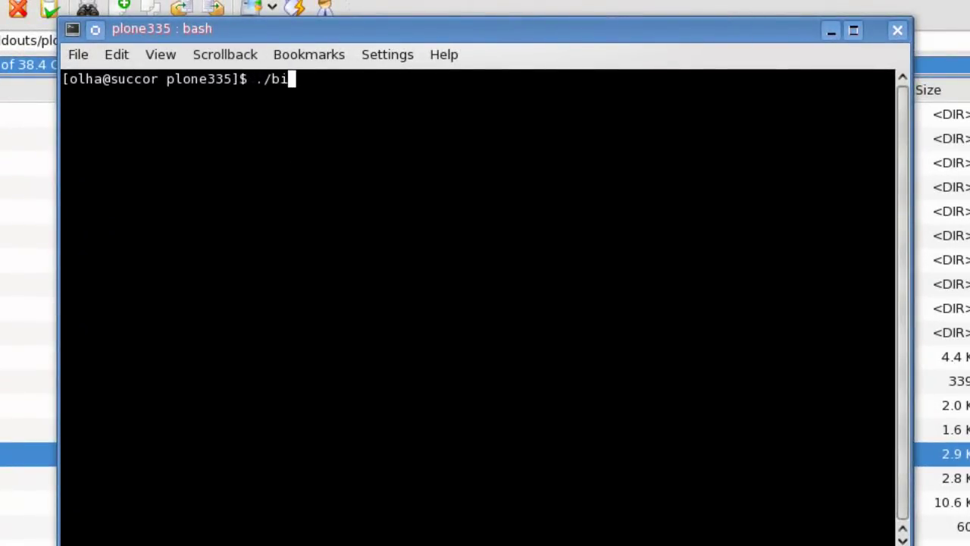
{"action": "type", "text": "n/bui"}
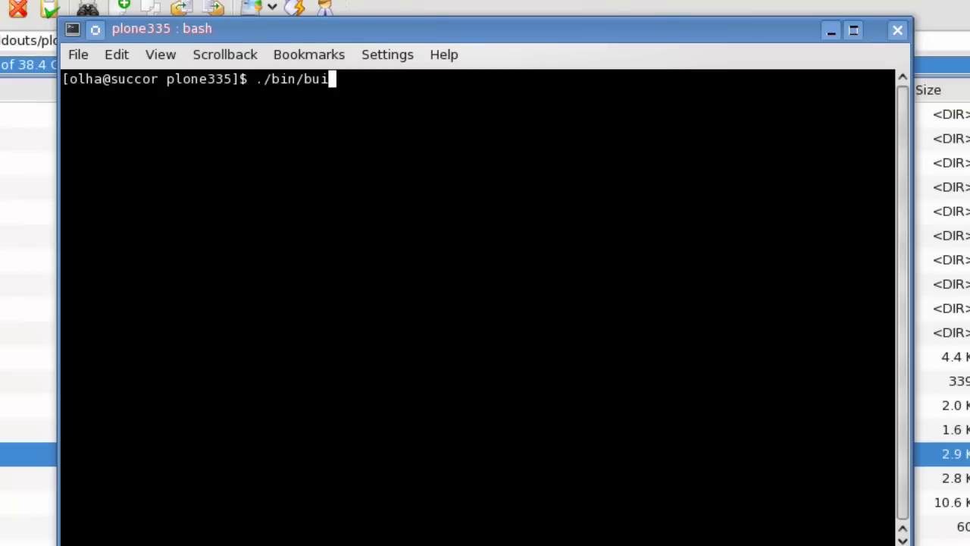
{"action": "type", "text": ";"}
{"action": "key", "text": "BackSpace"}
{"action": "type", "text": "ldout -Nv"}
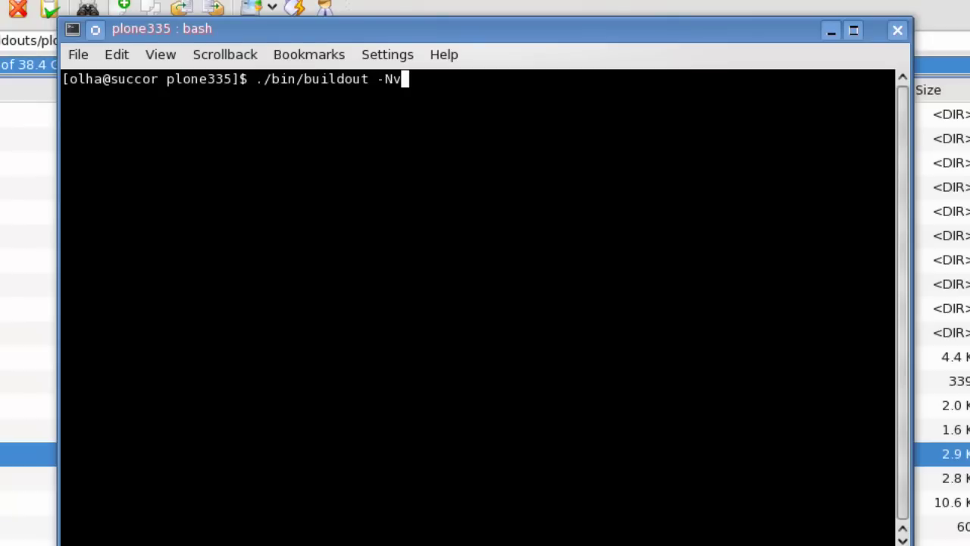
{"action": "key", "text": "Return"}
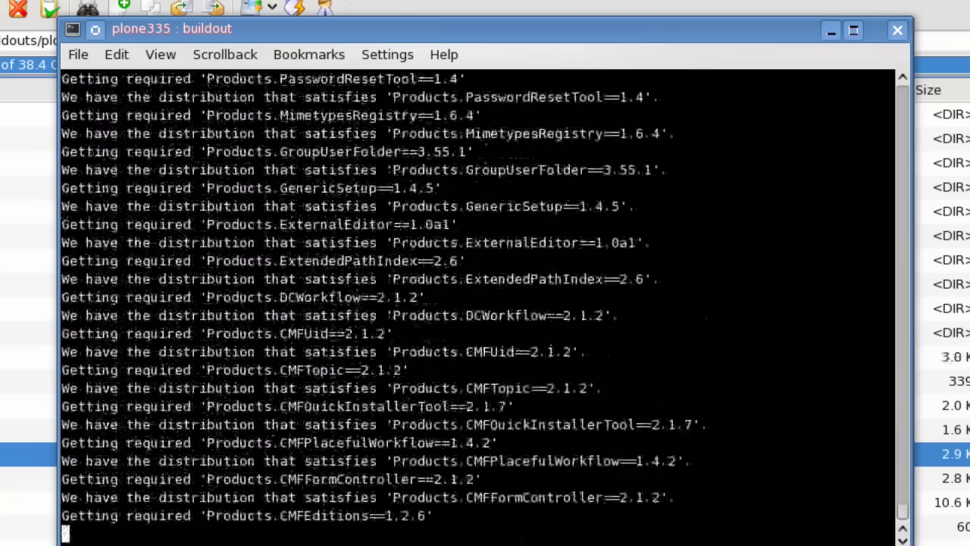
Step: Run ./bin/instance fg to start Zope in the foreground
{"action": "type", "text": "./b"}
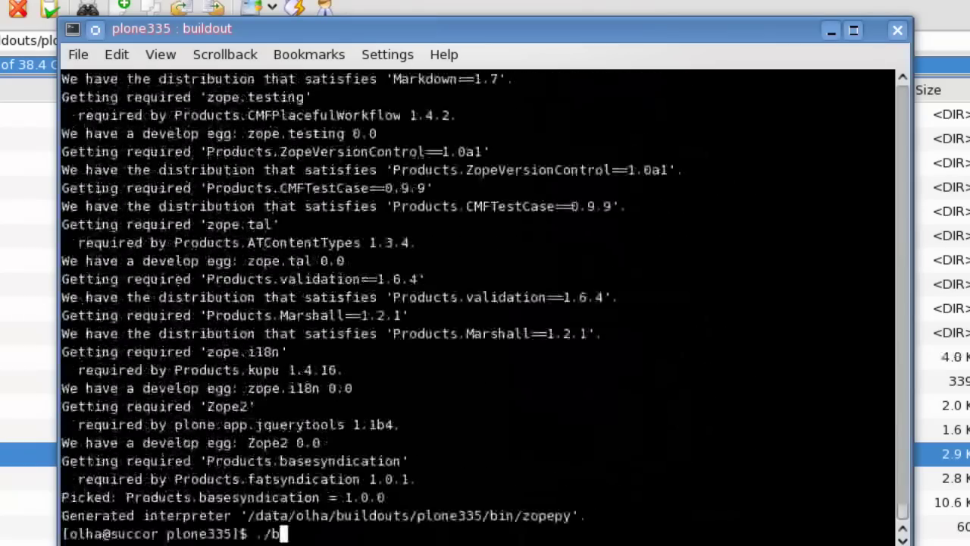
{"action": "type", "text": "in/ins"}
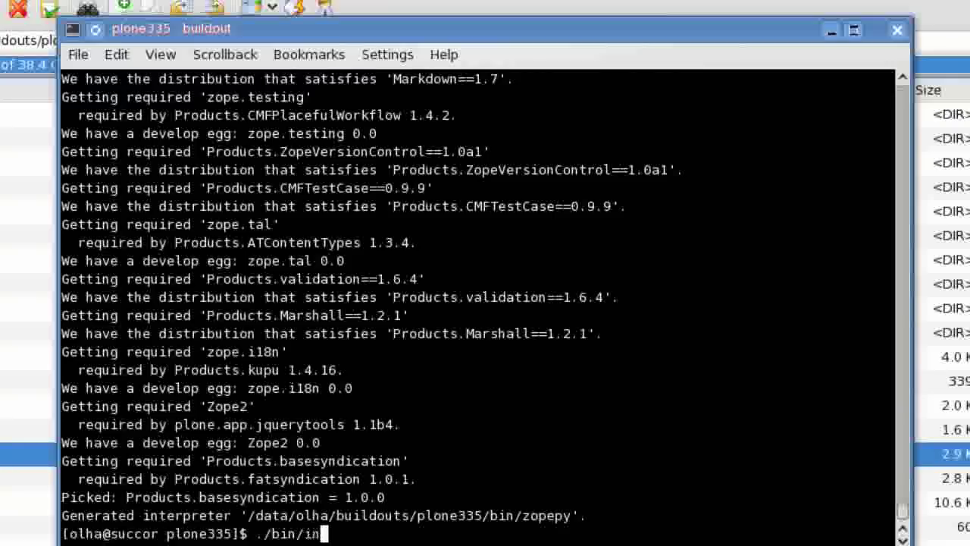
{"action": "key", "text": "Tab"}
{"action": "type", "text": "fg"}
{"action": "key", "text": "Return"}
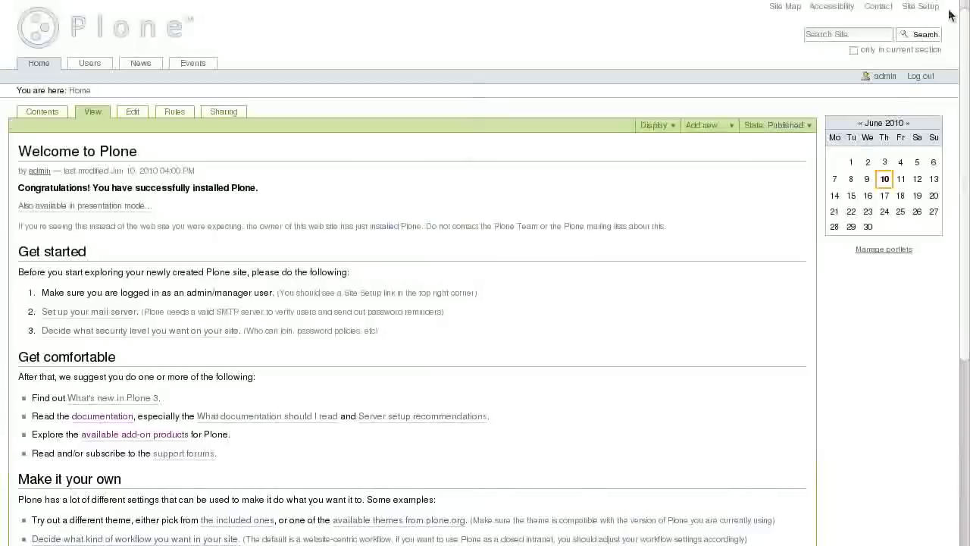
Step: Go to Site Setup's Add-on Products page and scroll down to Schools Theme 4.0
{"action": "left_click", "coordinate": [932, 8]}
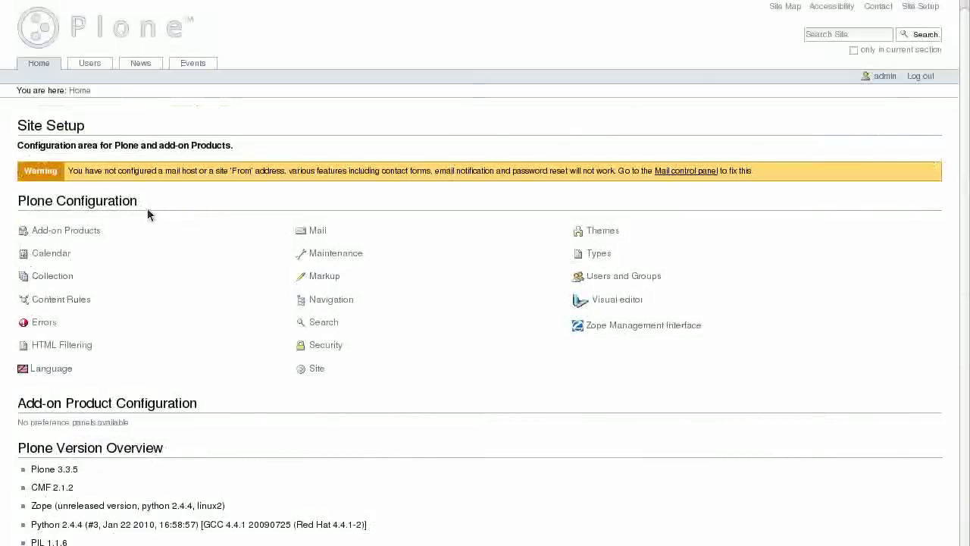
{"action": "left_click", "coordinate": [80, 236]}
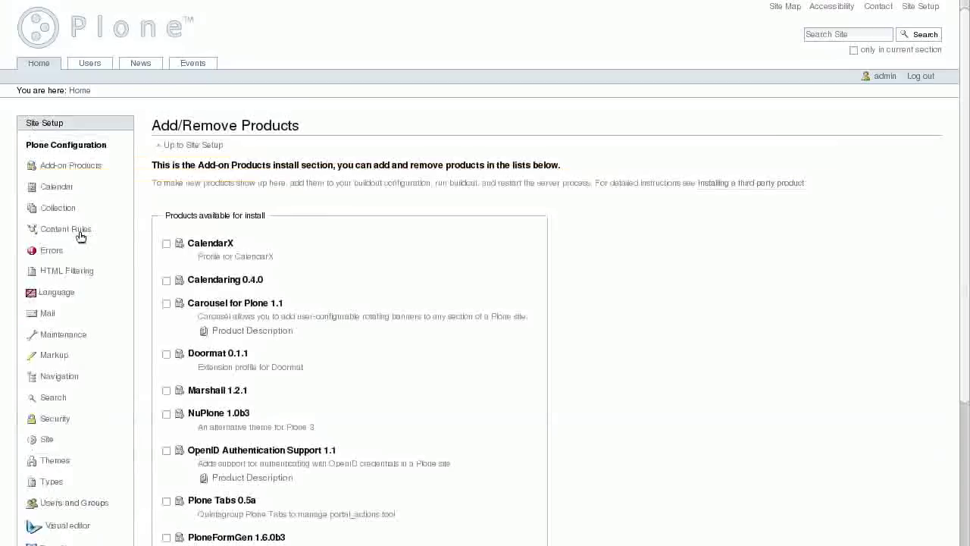
{"action": "scroll", "coordinate": [536, 267], "scroll_direction": "down", "scroll_amount": 4}
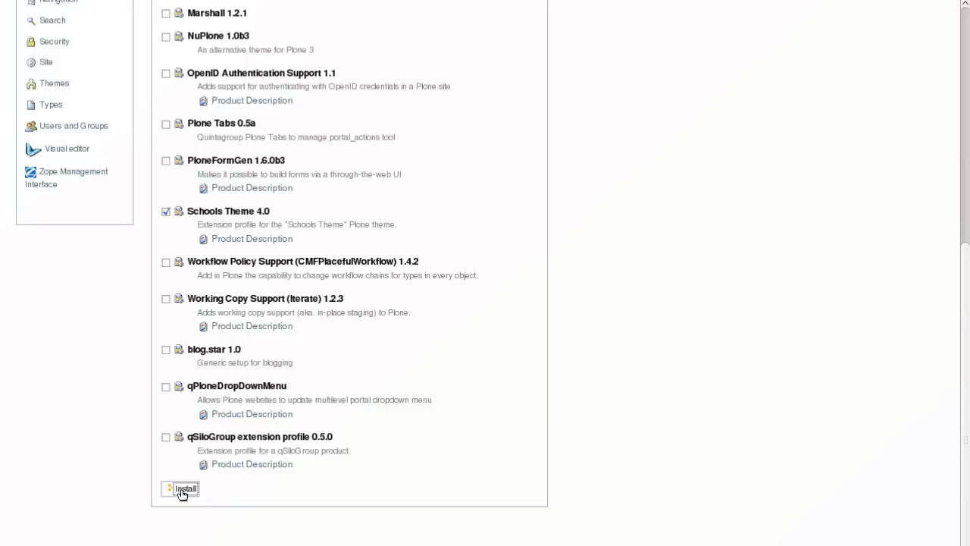
Step: Install Schools Theme 4.0 and view the HOME page in the Schools skin
{"action": "left_click", "coordinate": [182, 489]}
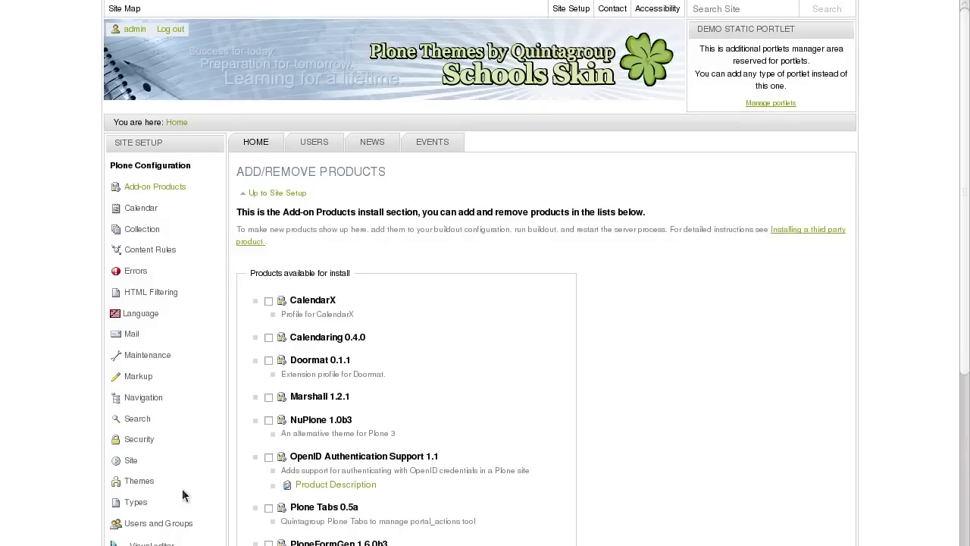
{"action": "left_click", "coordinate": [259, 148]}
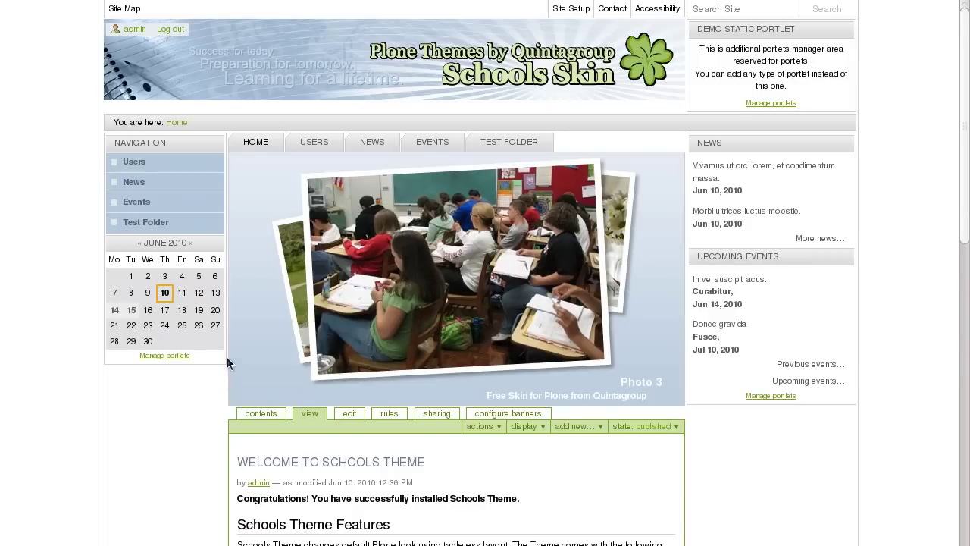
Step: Open Test Folder's carousel banners configuration and show the 'add new...' item choices
{"action": "left_click", "coordinate": [503, 145]}
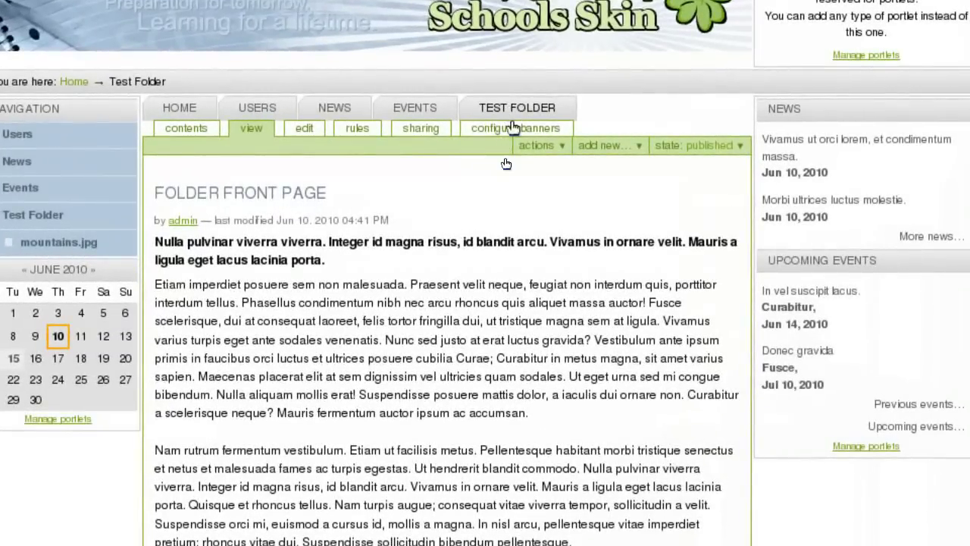
{"action": "left_click", "coordinate": [514, 129]}
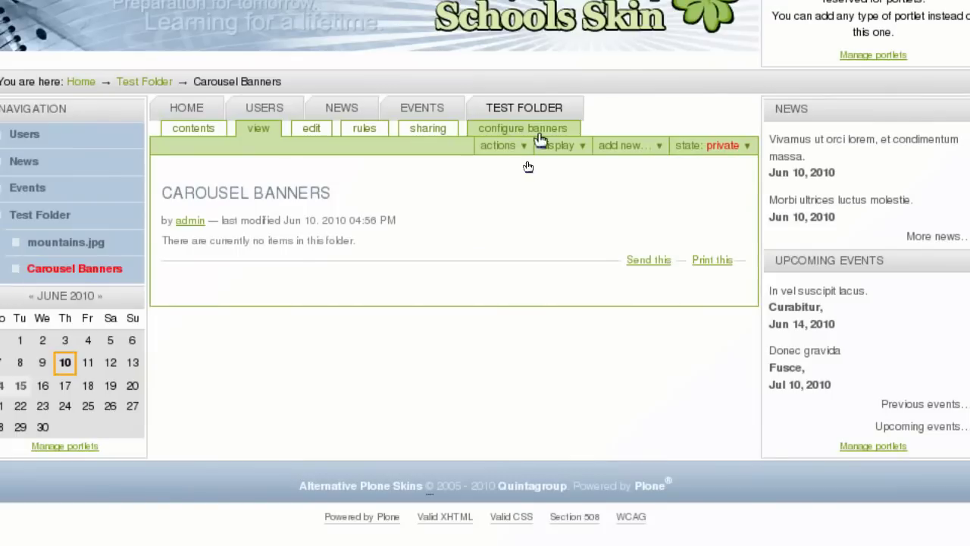
{"action": "left_click", "coordinate": [659, 149]}
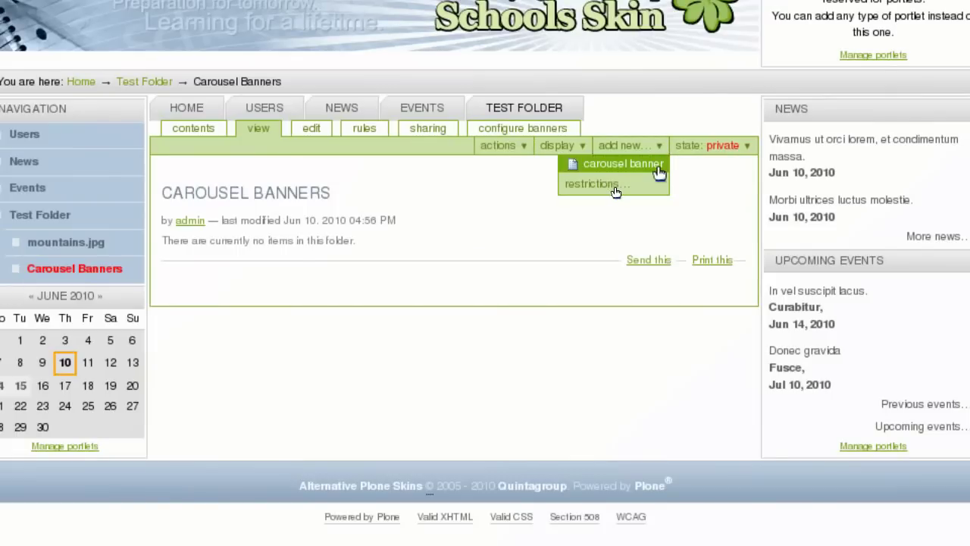
{"action": "left_click", "coordinate": [617, 185]}
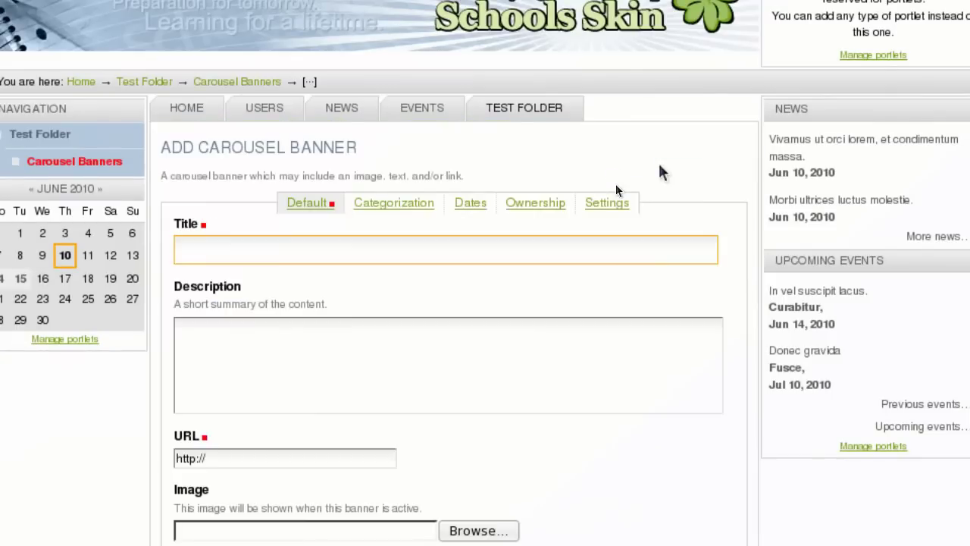
{"action": "left_click", "coordinate": [541, 250]}
{"action": "type", "text": "Banne"}
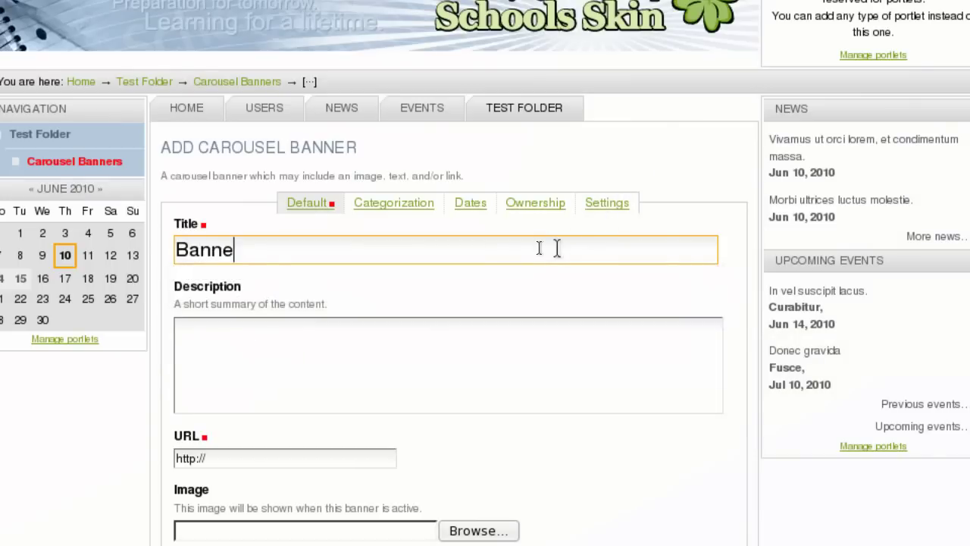
{"action": "type", "text": "r One"}
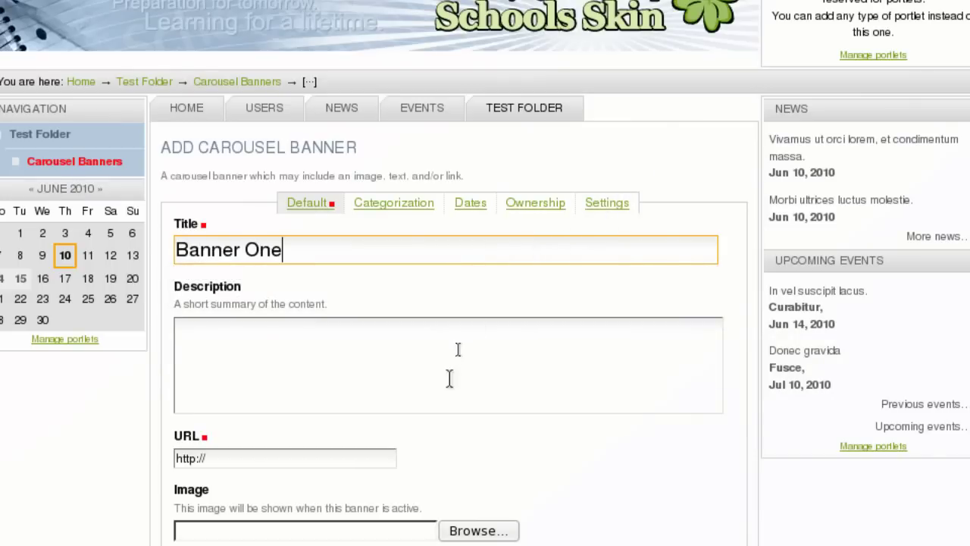
{"action": "left_click", "coordinate": [447, 394]}
{"action": "type", "text": "Descri"}
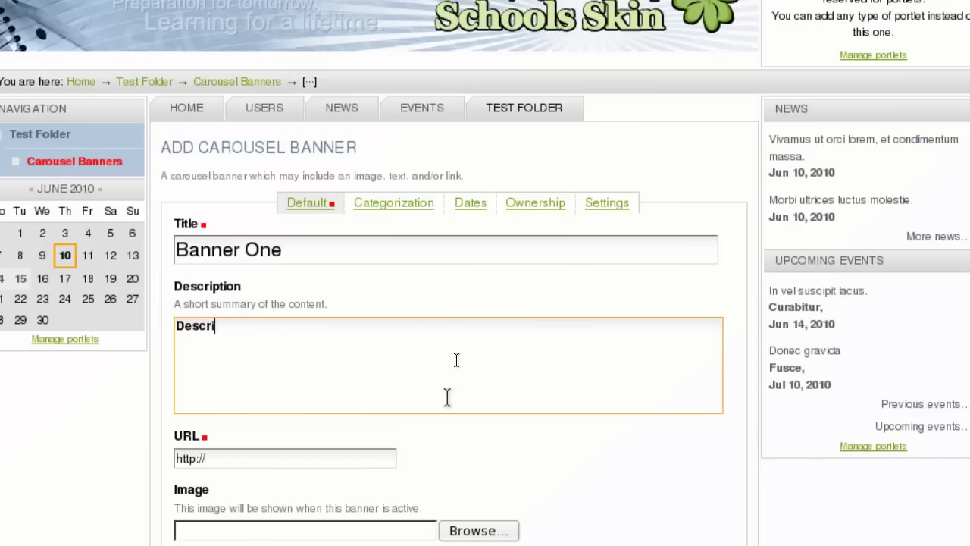
{"action": "type", "text": "ption to ban"}
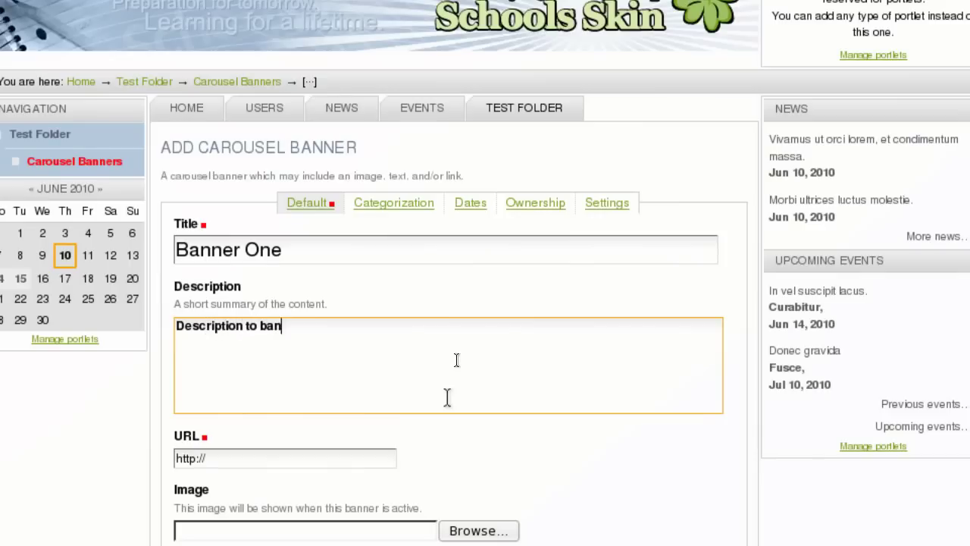
{"action": "type", "text": "ner One"}
{"action": "left_click", "coordinate": [286, 460]}
{"action": "type", "text": "qui"}
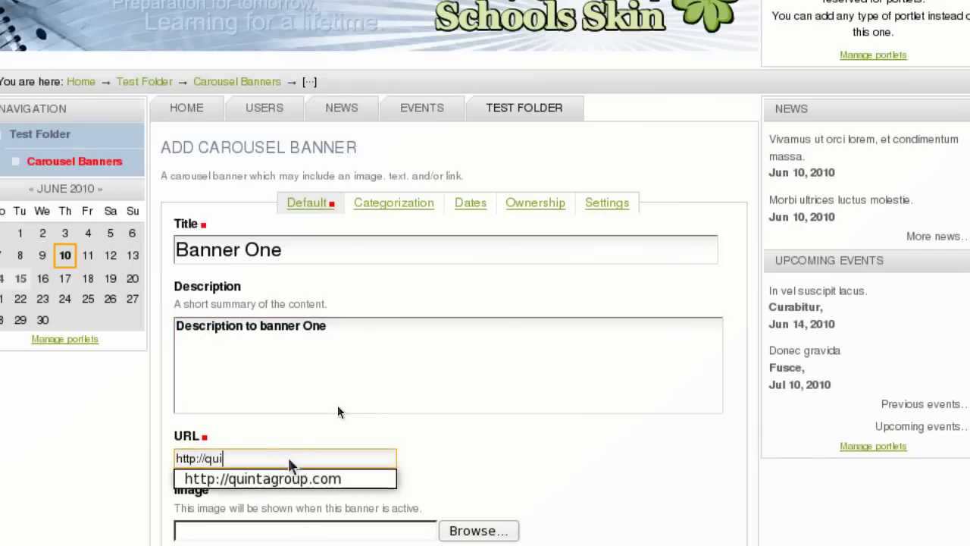
{"action": "type", "text": "ntagroup."}
{"action": "left_click", "coordinate": [290, 478]}
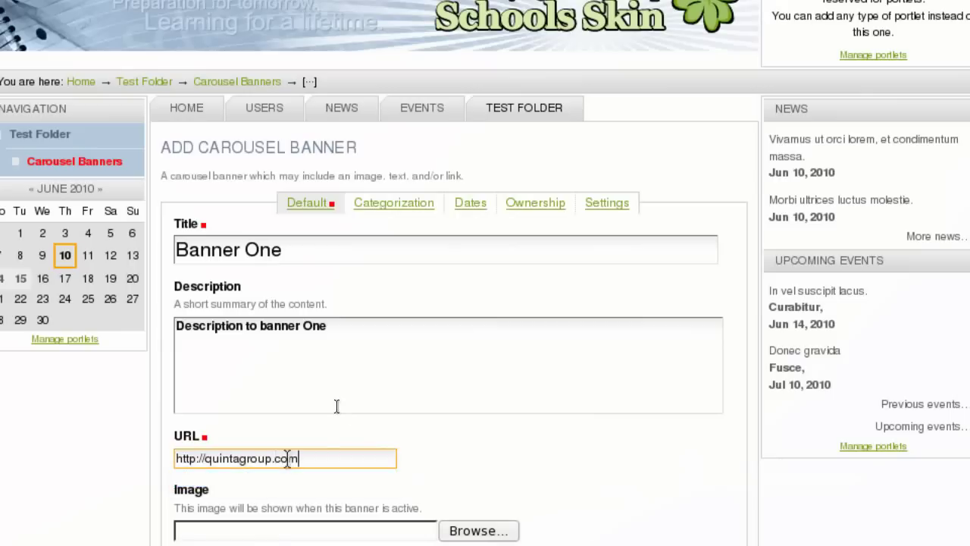
{"action": "left_click", "coordinate": [479, 530]}
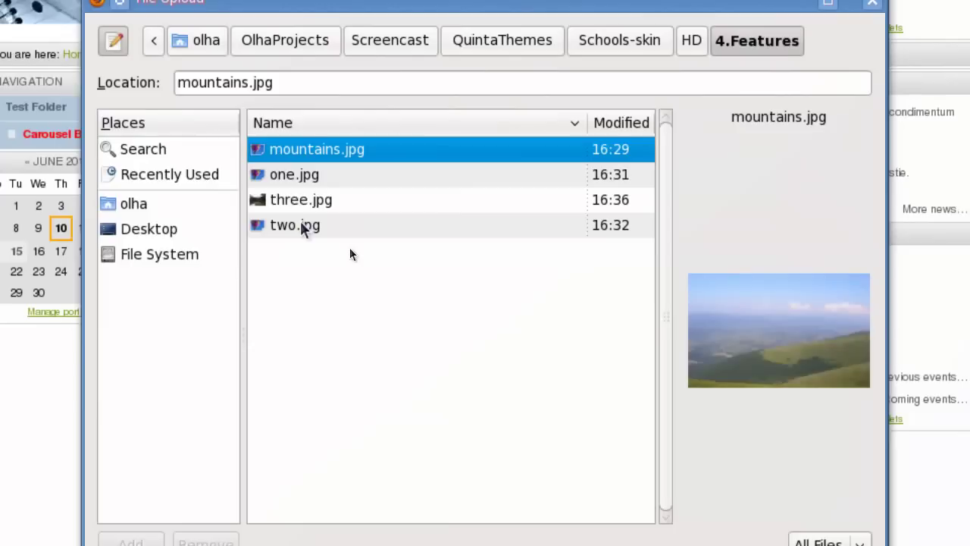
{"action": "double_click", "coordinate": [302, 175]}
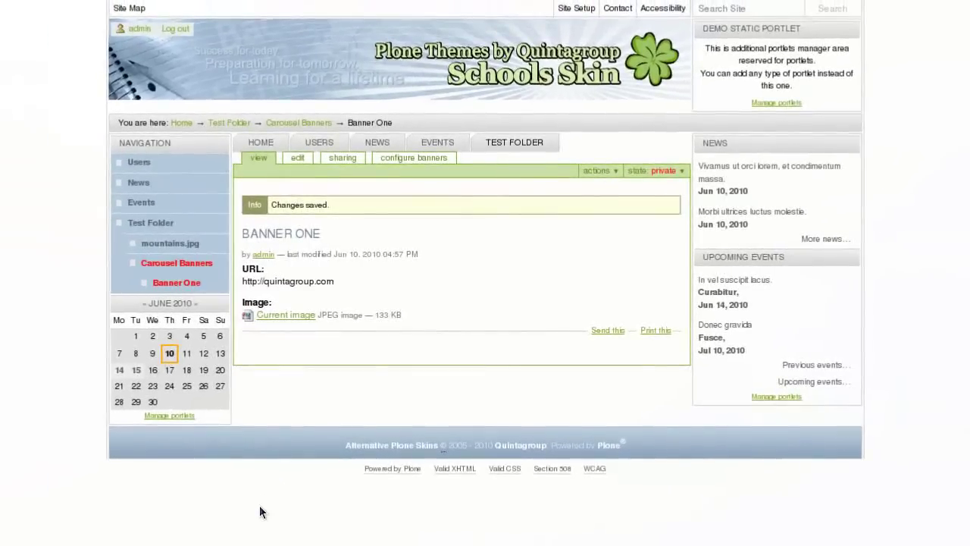
Step: Publish Banner One and go back to the Carousel Banners folder
{"action": "left_click", "coordinate": [653, 172]}
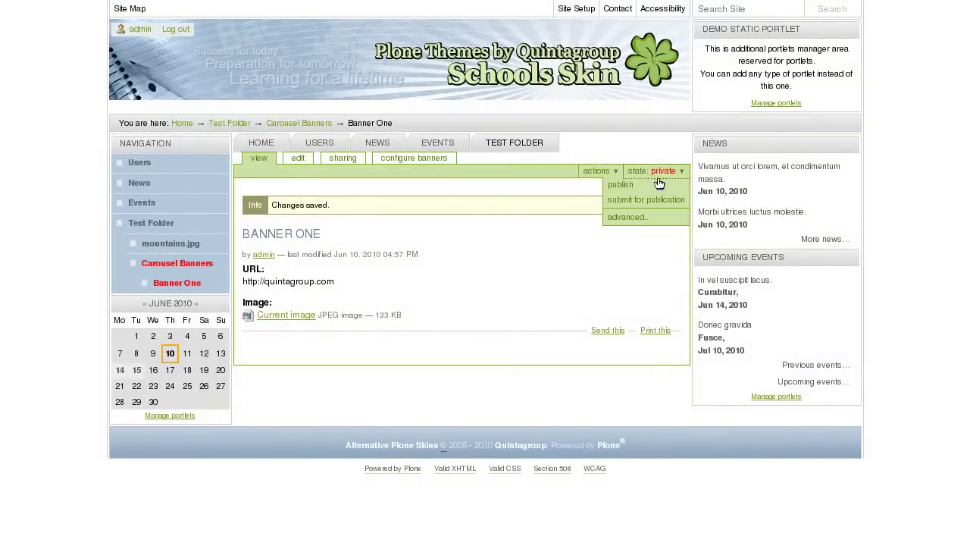
{"action": "left_click", "coordinate": [659, 183]}
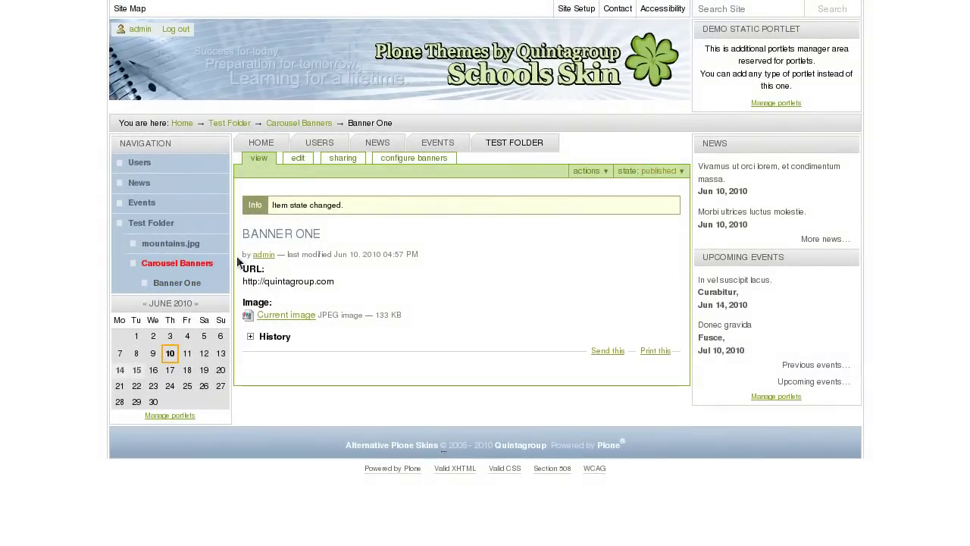
{"action": "left_click", "coordinate": [197, 266]}
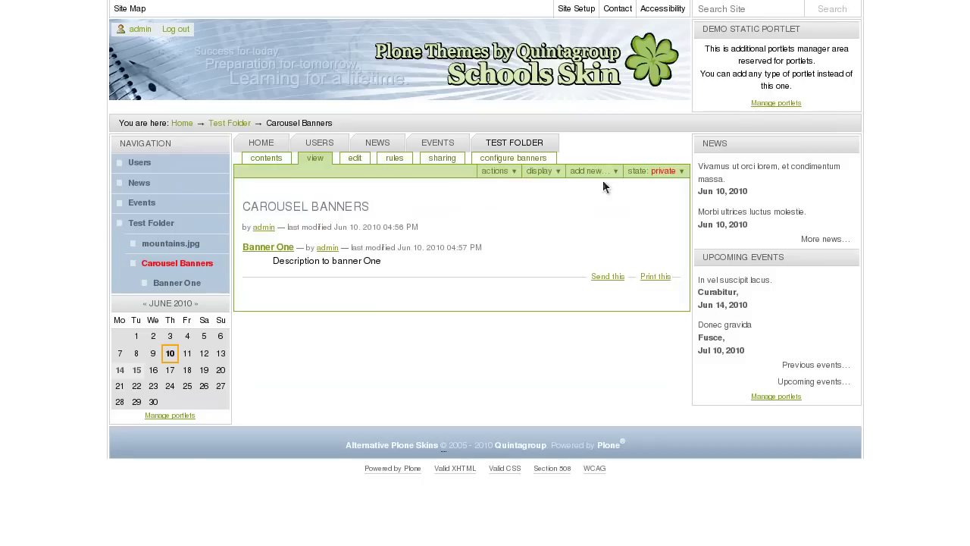
Step: Change the Carousel Banners folder's state from private to published
{"action": "left_click", "coordinate": [593, 171]}
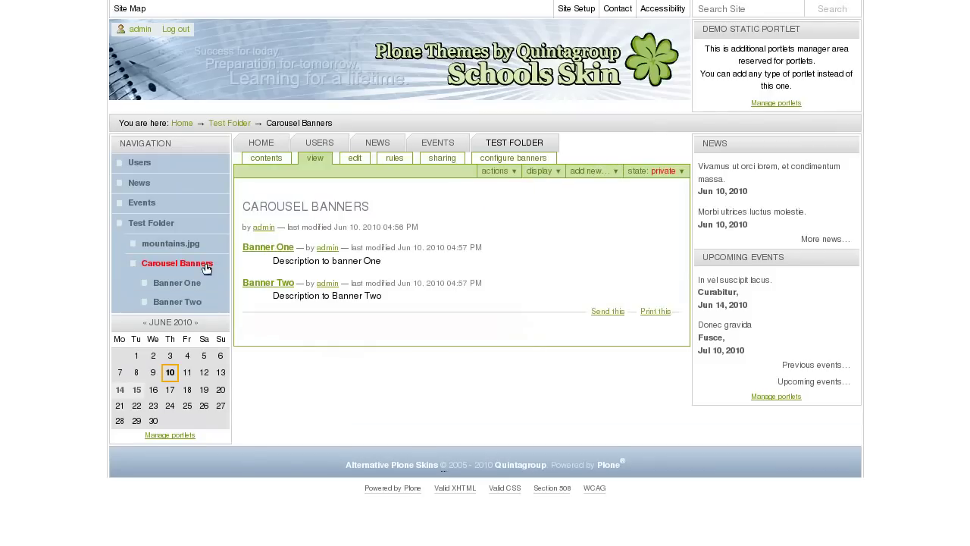
{"action": "left_click", "coordinate": [663, 171]}
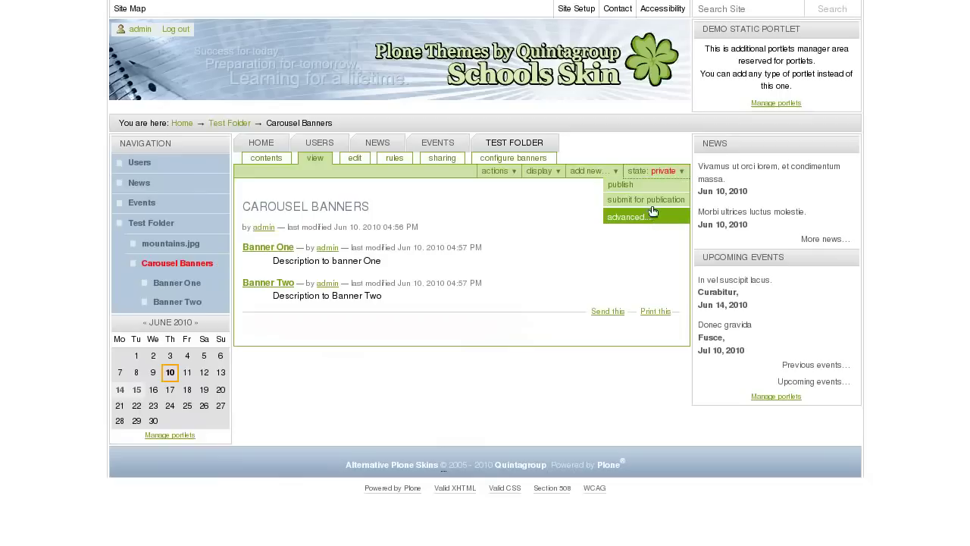
{"action": "left_click", "coordinate": [647, 185]}
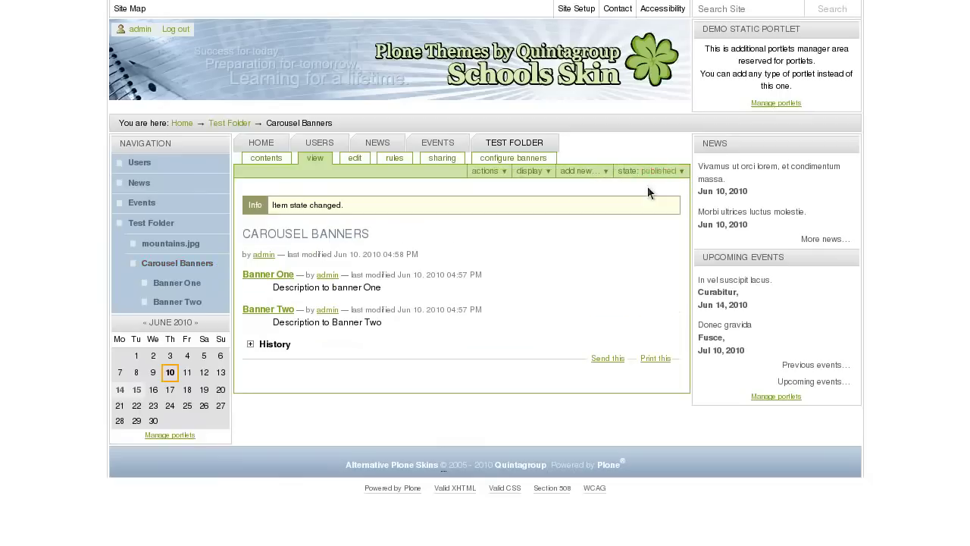
{"action": "left_click", "coordinate": [536, 144]}
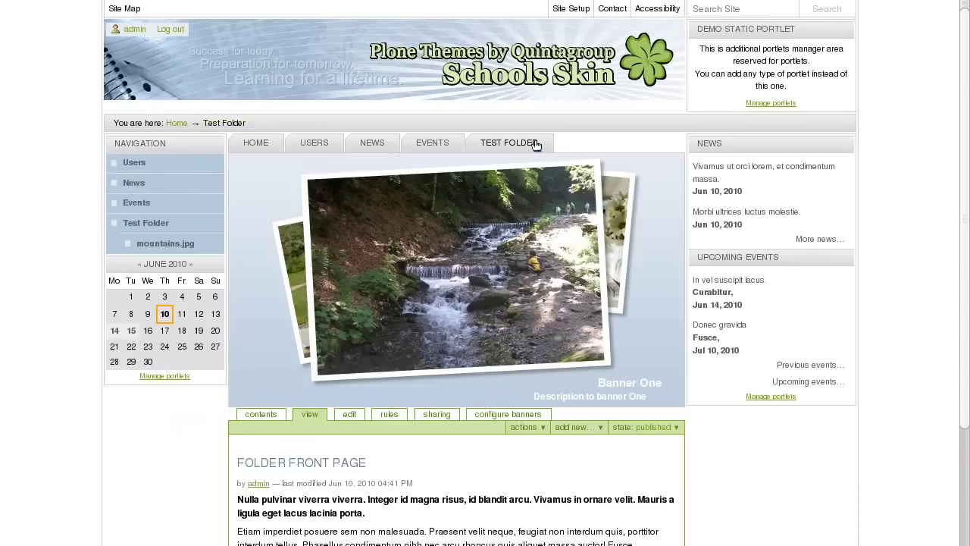
{"action": "scroll", "coordinate": [946, 217], "scroll_direction": "down", "scroll_amount": 2}
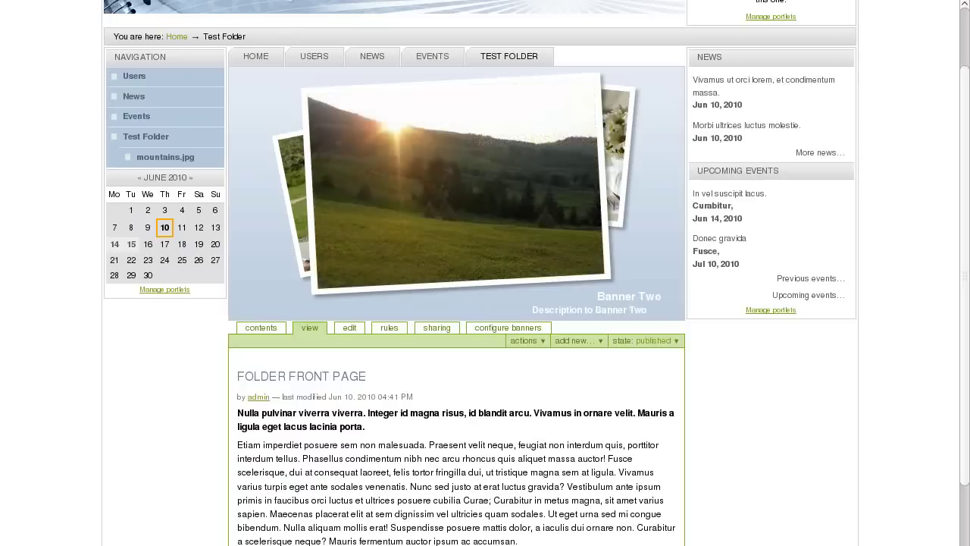
{"action": "scroll", "coordinate": [480, 273], "scroll_direction": "up", "scroll_amount": 2}
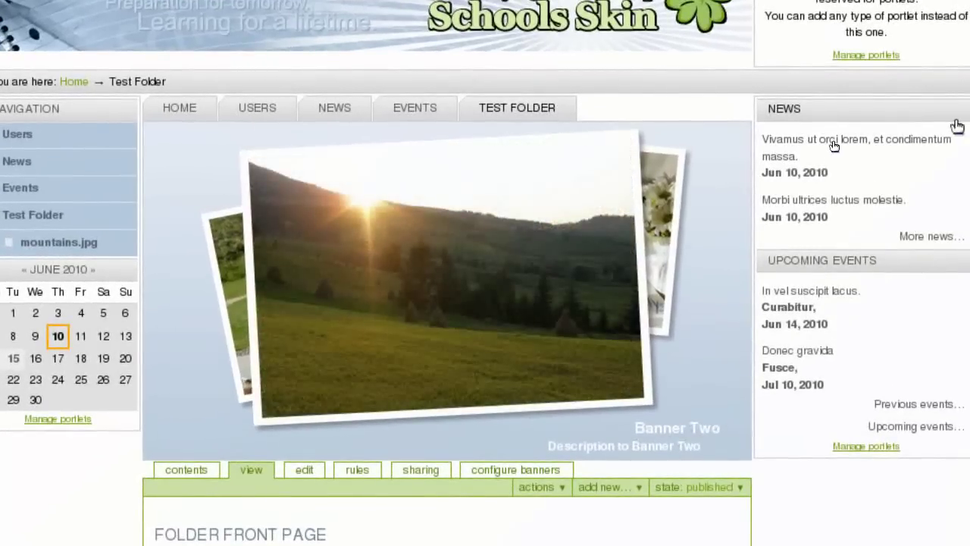
Step: From Test Folder's Manage portlets page, choose Static text portlet in the Add portlet menu
{"action": "left_click", "coordinate": [878, 57]}
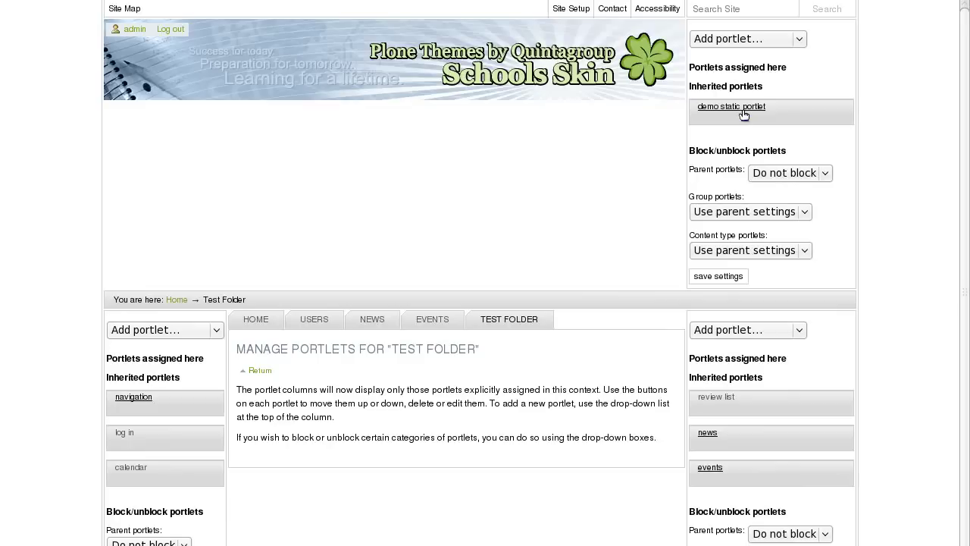
{"action": "left_click", "coordinate": [800, 39]}
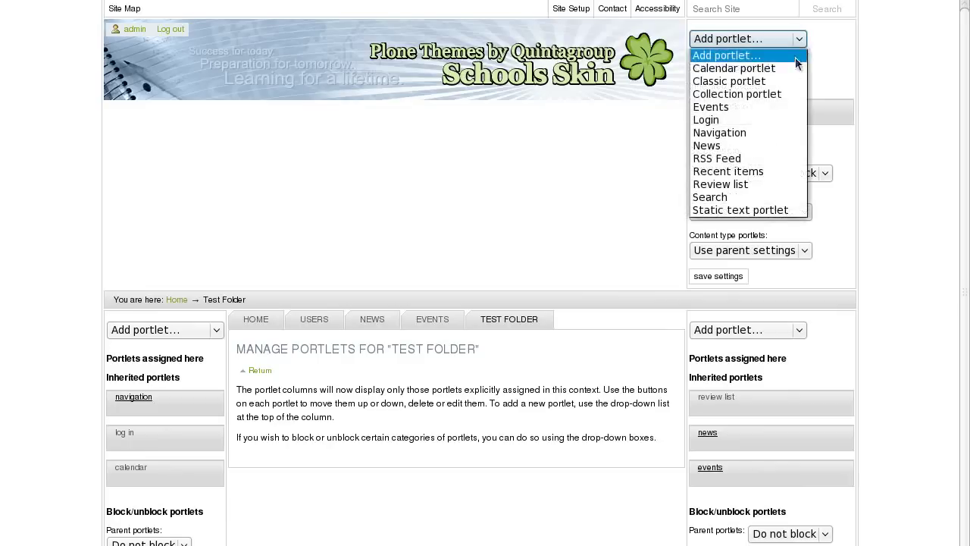
{"action": "left_click", "coordinate": [766, 210]}
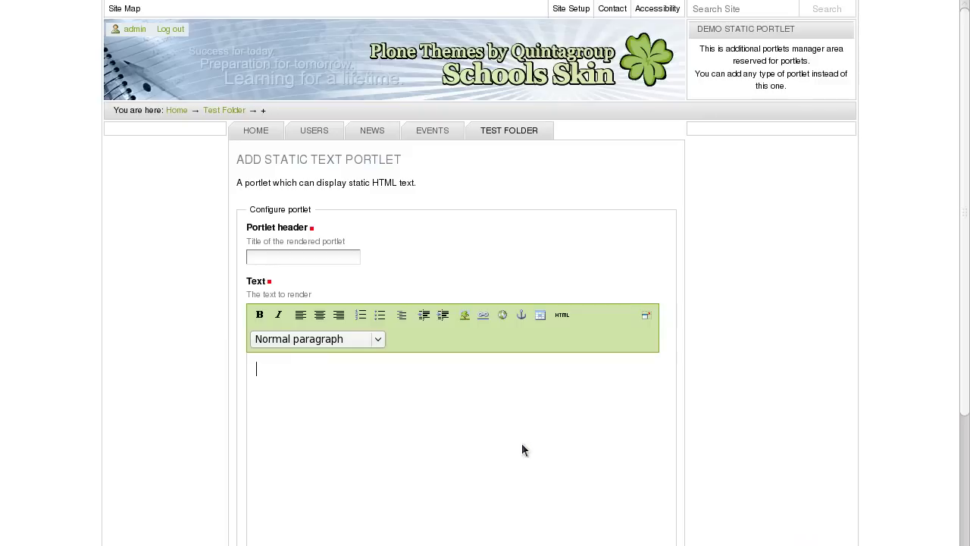
Step: Give the portlet the header 'Test' and insert mountains.jpg from Test Folder into its text
{"action": "left_click", "coordinate": [308, 258]}
{"action": "type", "text": "Tes"}
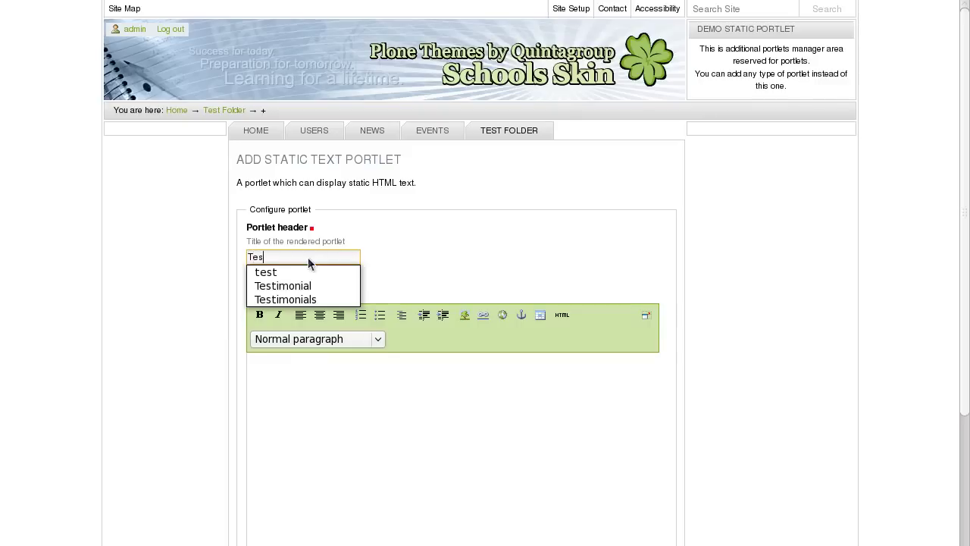
{"action": "type", "text": "t"}
{"action": "left_click", "coordinate": [333, 422]}
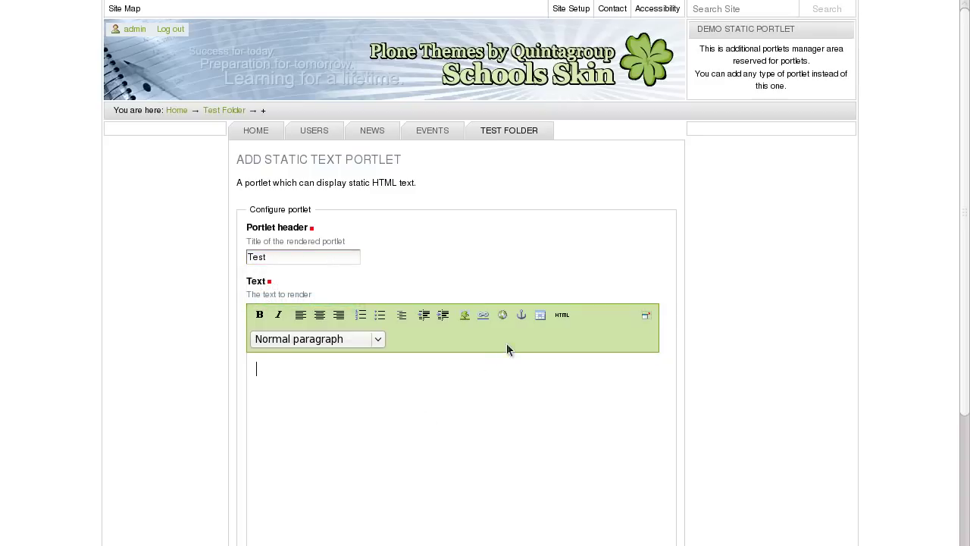
{"action": "left_click", "coordinate": [470, 315]}
{"action": "scroll", "coordinate": [469, 314], "scroll_direction": "down", "scroll_amount": 4}
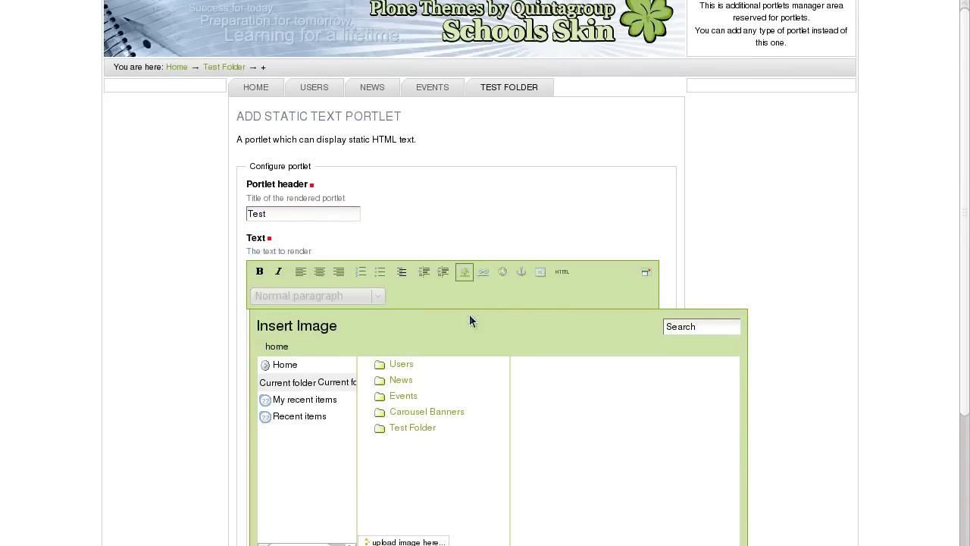
{"action": "left_click", "coordinate": [419, 303]}
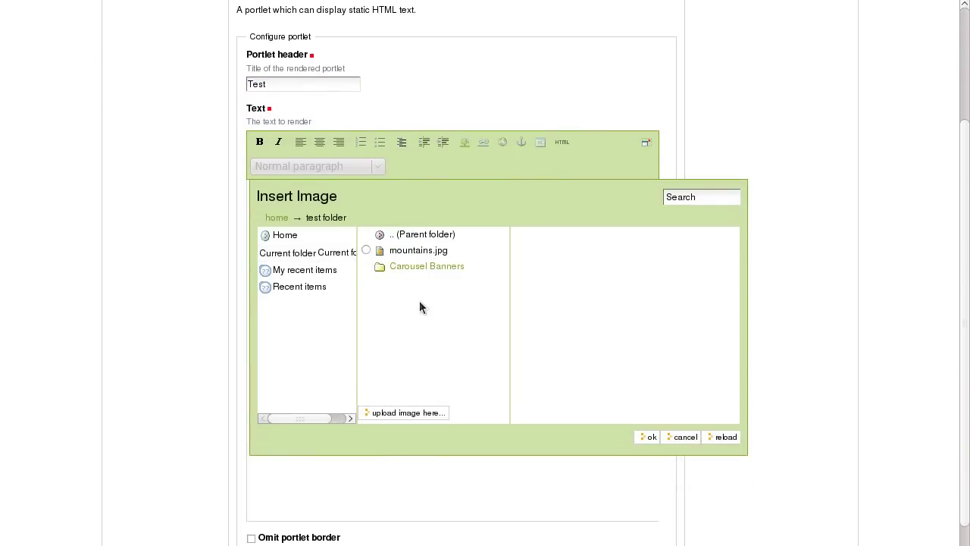
{"action": "left_click", "coordinate": [371, 254]}
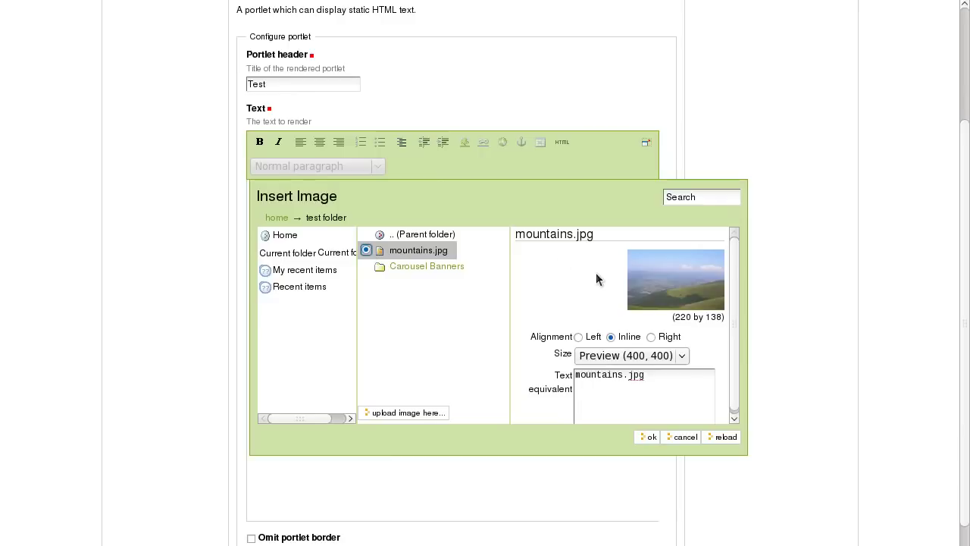
{"action": "left_click", "coordinate": [649, 438]}
Step: Center the mountain image, tick Omit portlet border, save, and return to Test Folder
{"action": "scroll", "coordinate": [624, 403], "scroll_direction": "down", "scroll_amount": 2}
{"action": "left_click", "coordinate": [356, 346]}
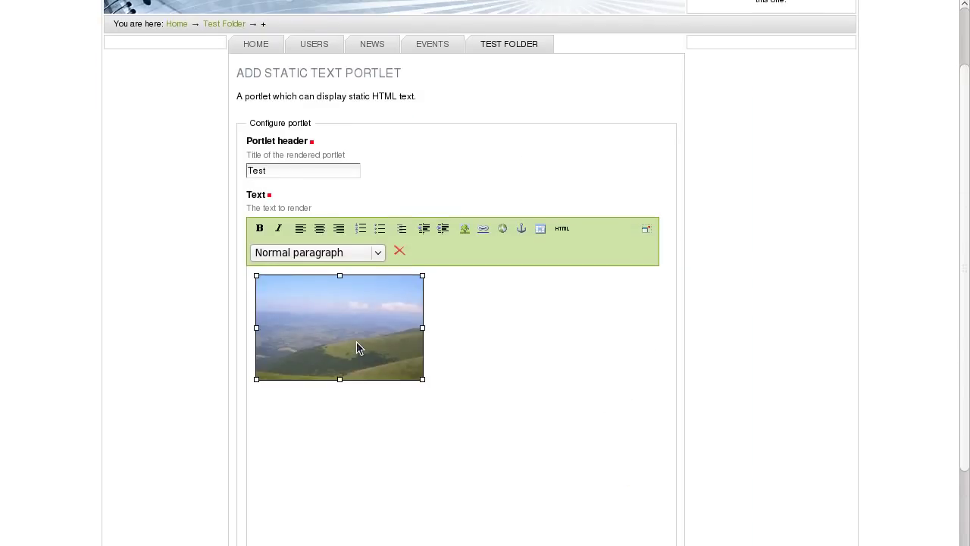
{"action": "left_click", "coordinate": [319, 228]}
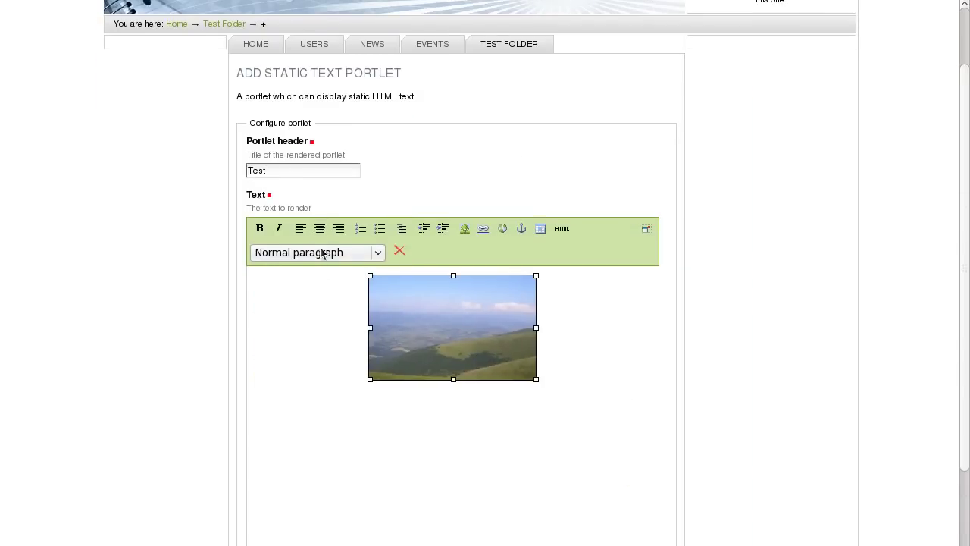
{"action": "scroll", "coordinate": [335, 356], "scroll_direction": "down", "scroll_amount": 3}
{"action": "scroll", "coordinate": [335, 357], "scroll_direction": "down", "scroll_amount": 3}
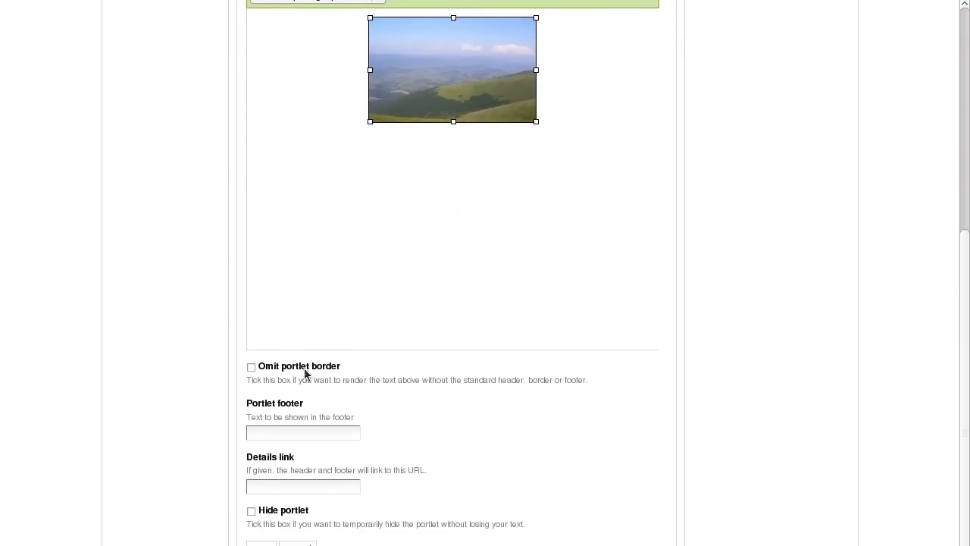
{"action": "left_click", "coordinate": [250, 366]}
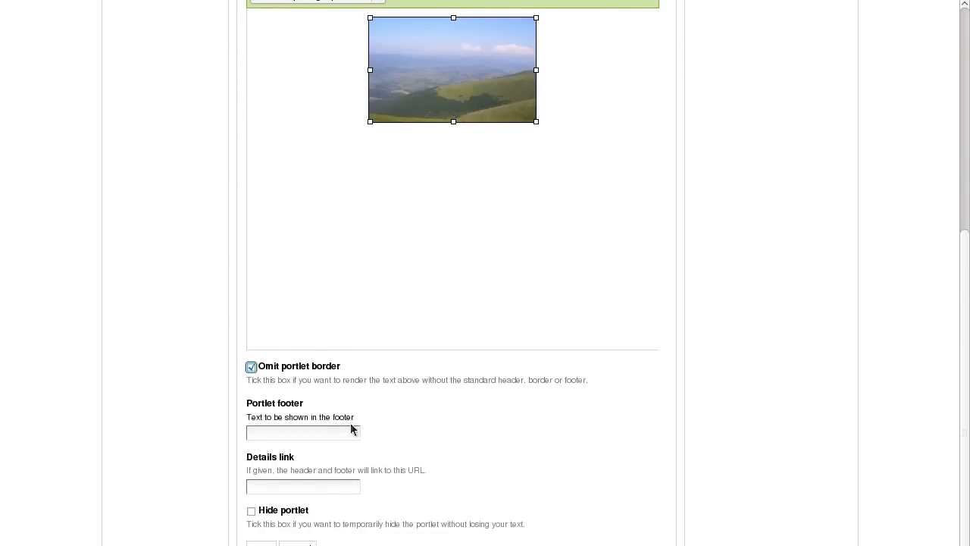
{"action": "left_click", "coordinate": [275, 543]}
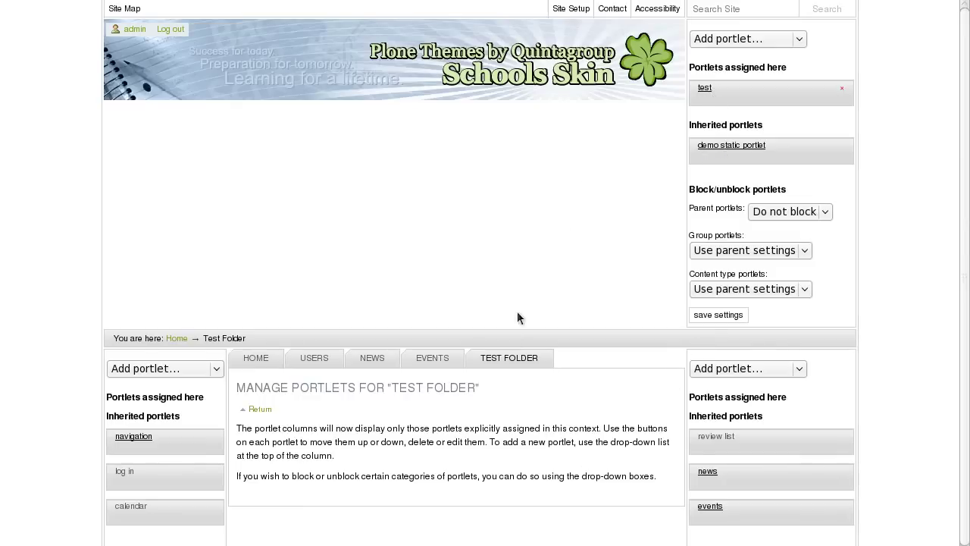
{"action": "left_click", "coordinate": [506, 363]}
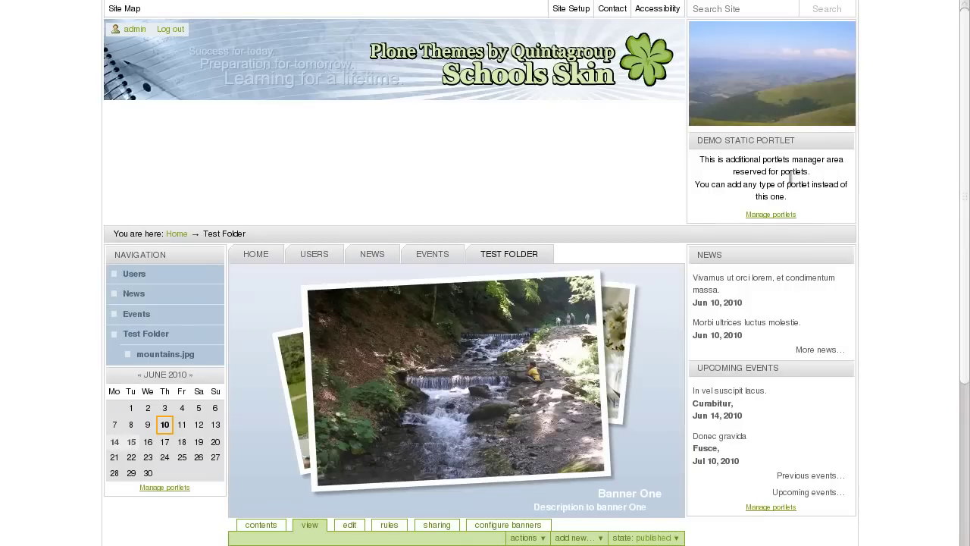
Step: Set Test Folder's parent portlets to Block, save the settings, and view Test Folder again
{"action": "left_click", "coordinate": [782, 216]}
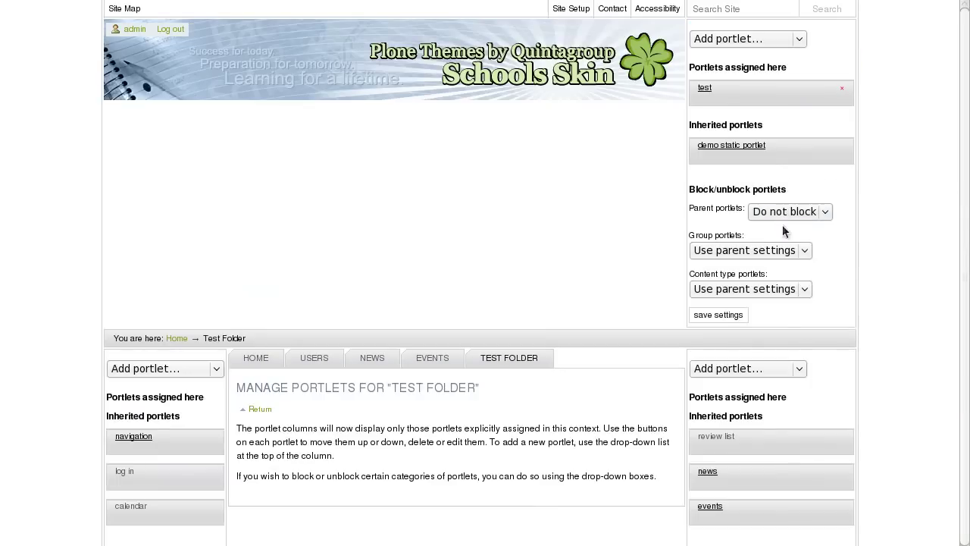
{"action": "left_click", "coordinate": [780, 212]}
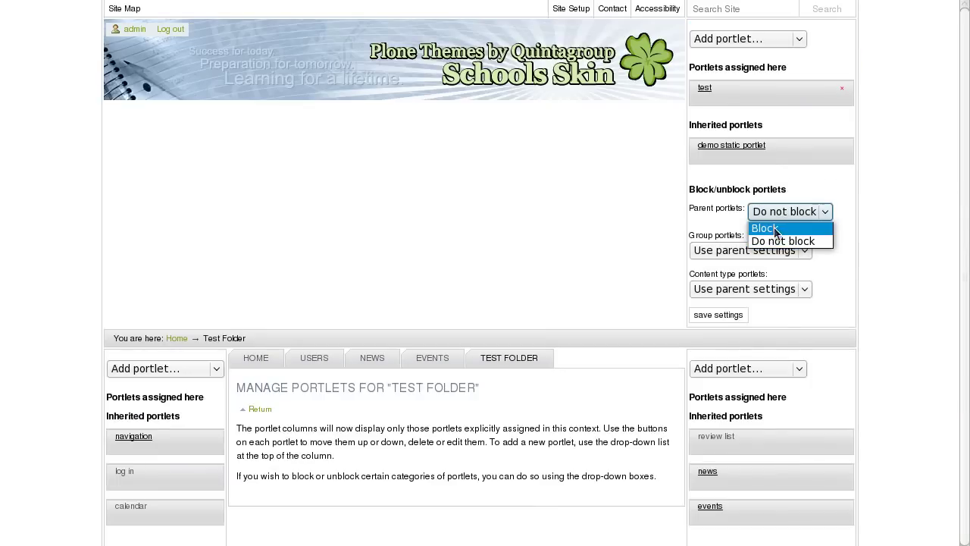
{"action": "left_click", "coordinate": [774, 226]}
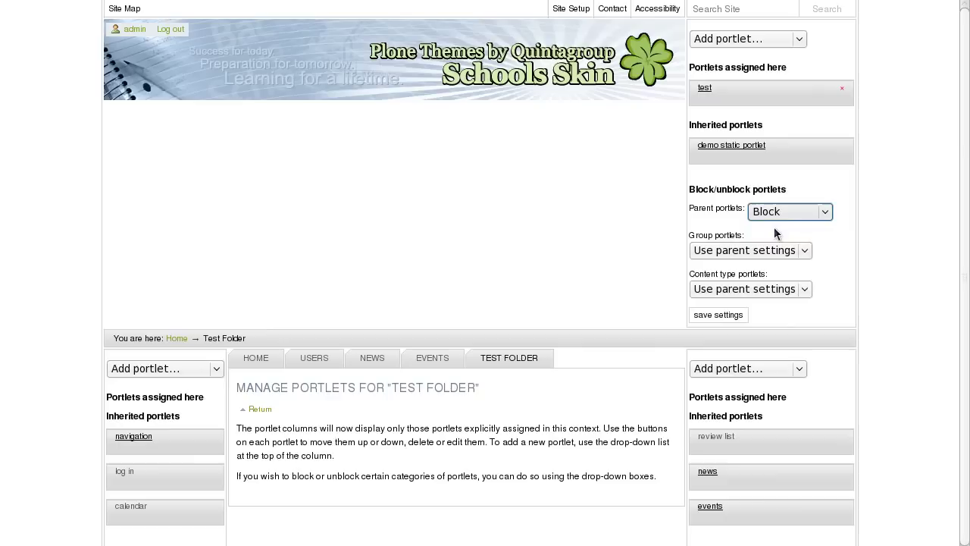
{"action": "left_click", "coordinate": [722, 317]}
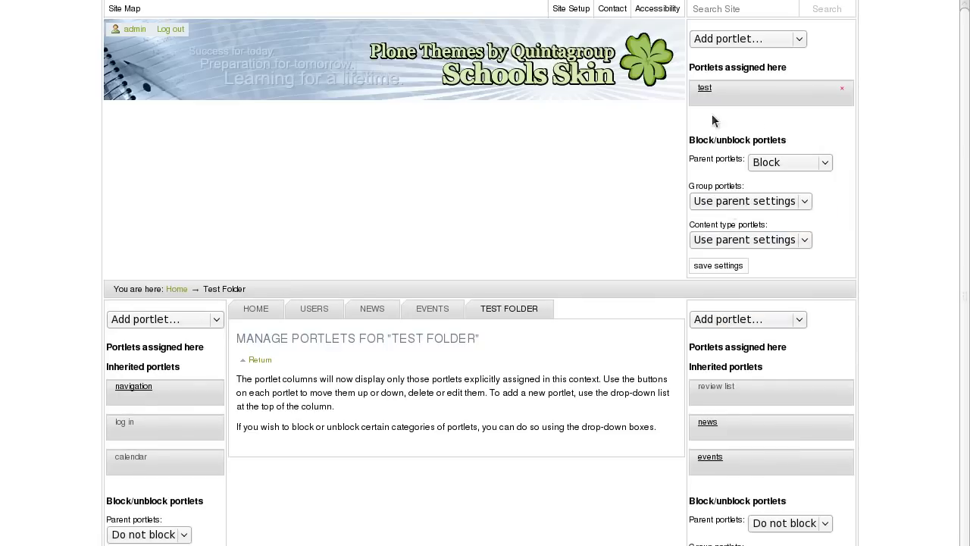
{"action": "left_click", "coordinate": [530, 311]}
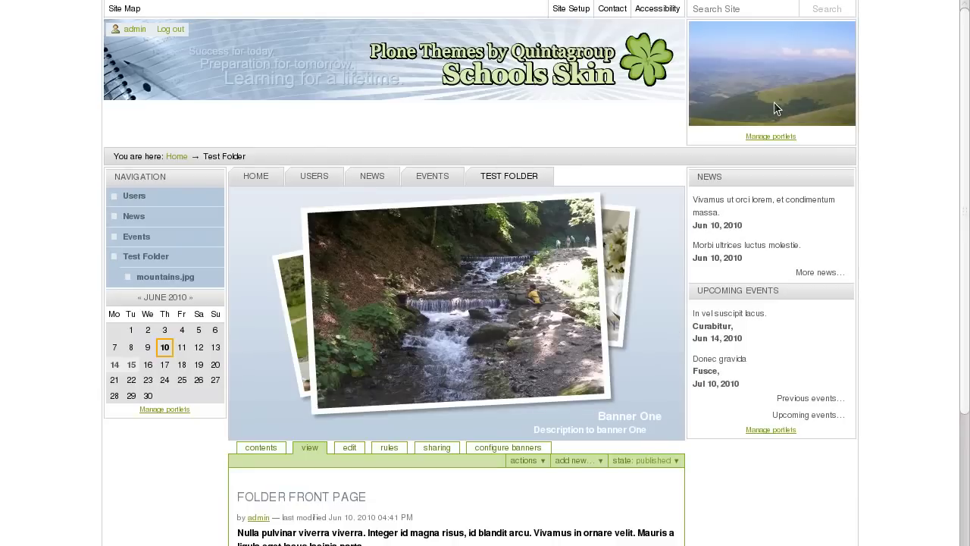
Step: Log out to view Test Folder as a visitor, log back in, then go to Site Setup
{"action": "left_click", "coordinate": [172, 29]}
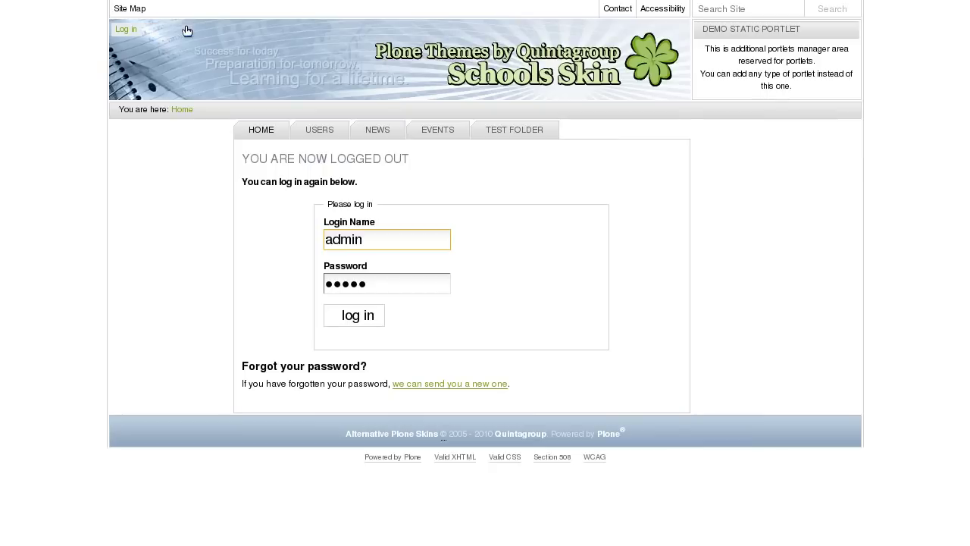
{"action": "left_click", "coordinate": [519, 135]}
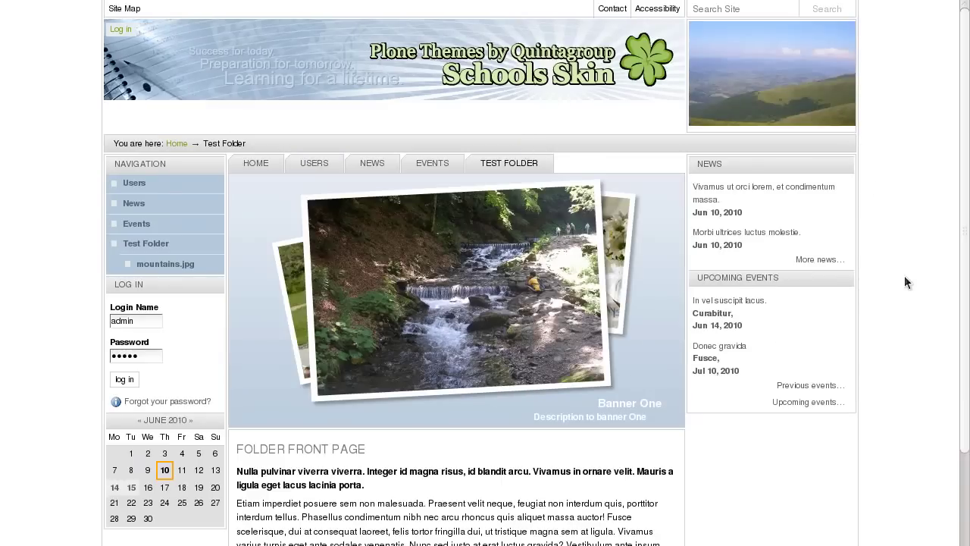
{"action": "key", "text": "Return"}
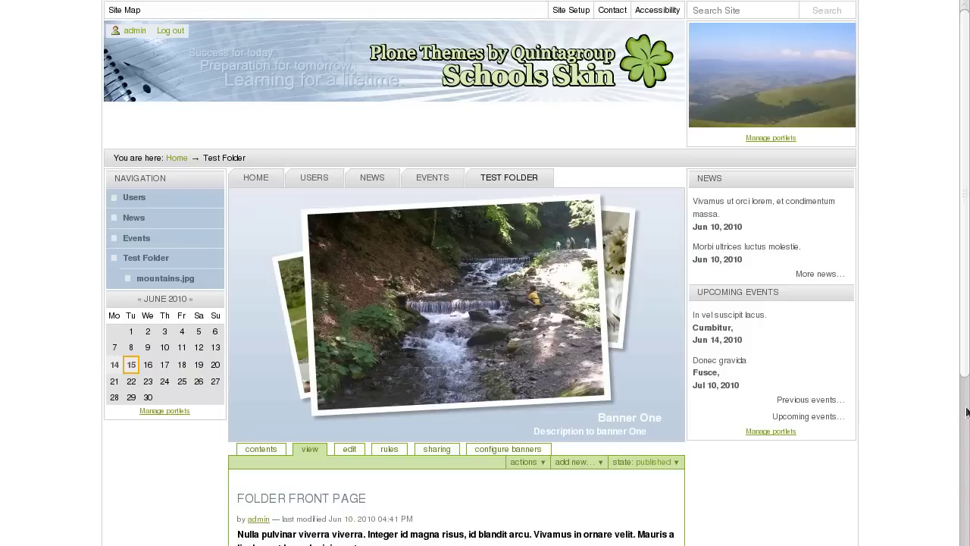
{"action": "left_click", "coordinate": [561, 17]}
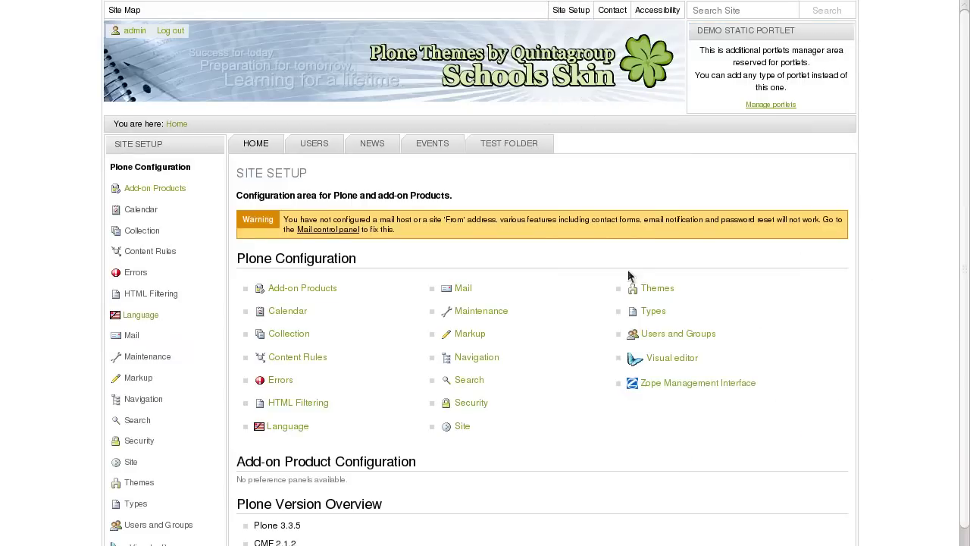
Step: In the Zope Management Interface, go through portal_skins to the schools_images folder
{"action": "left_click", "coordinate": [658, 385]}
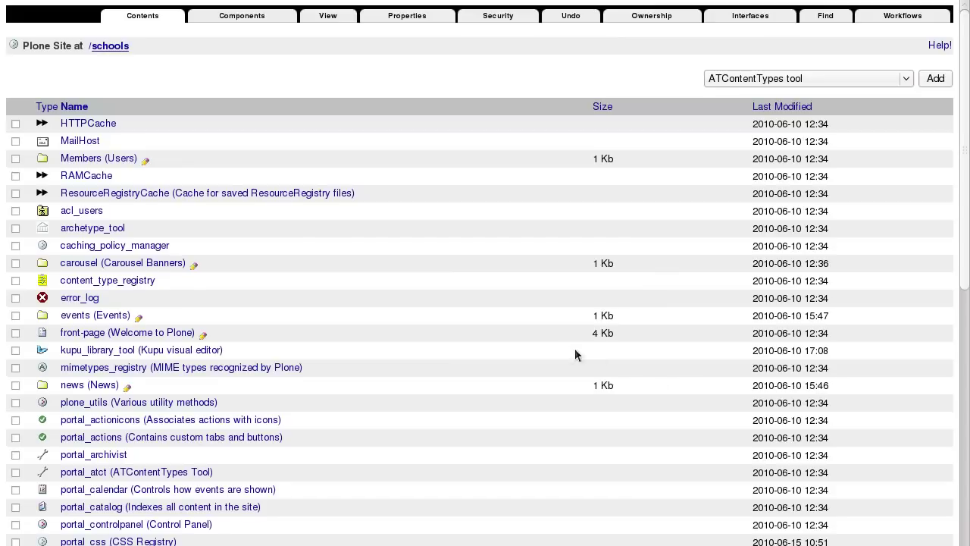
{"action": "scroll", "coordinate": [448, 303], "scroll_direction": "down", "scroll_amount": 2}
{"action": "scroll", "coordinate": [448, 303], "scroll_direction": "down", "scroll_amount": 7}
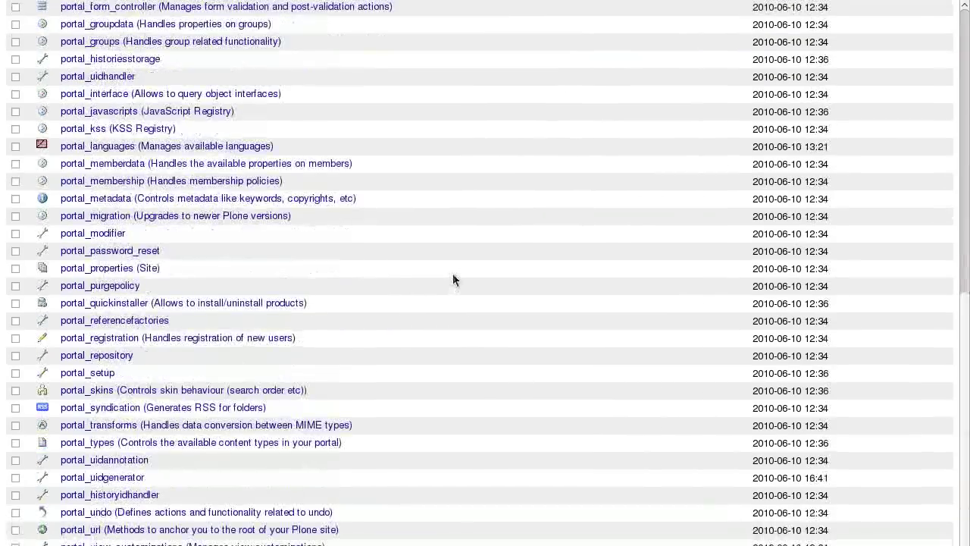
{"action": "left_click", "coordinate": [276, 390]}
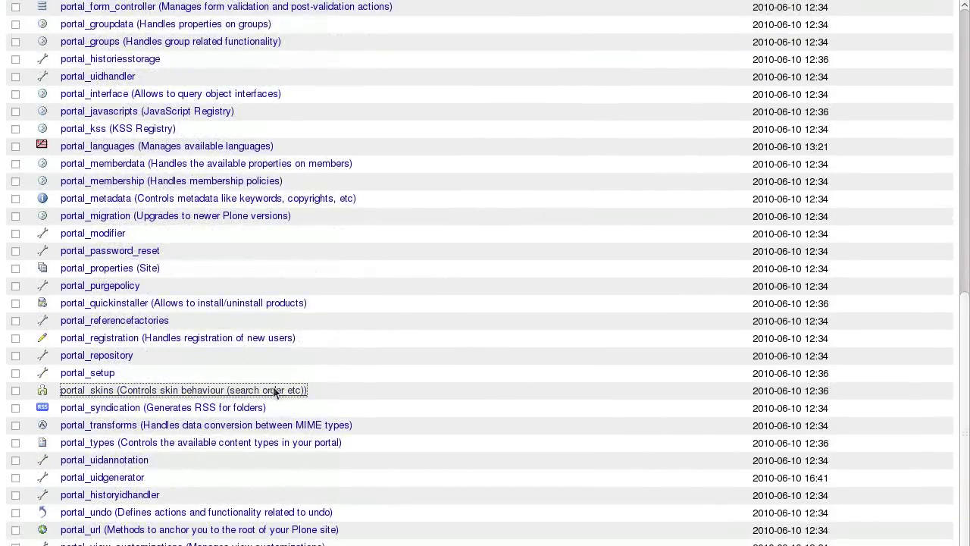
{"action": "scroll", "coordinate": [278, 386], "scroll_direction": "down", "scroll_amount": 3}
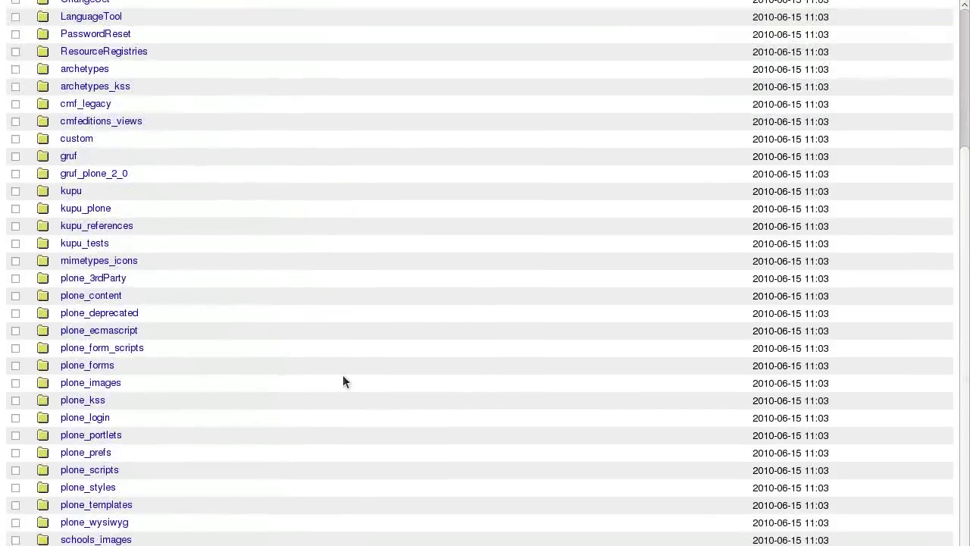
{"action": "left_click", "coordinate": [127, 540]}
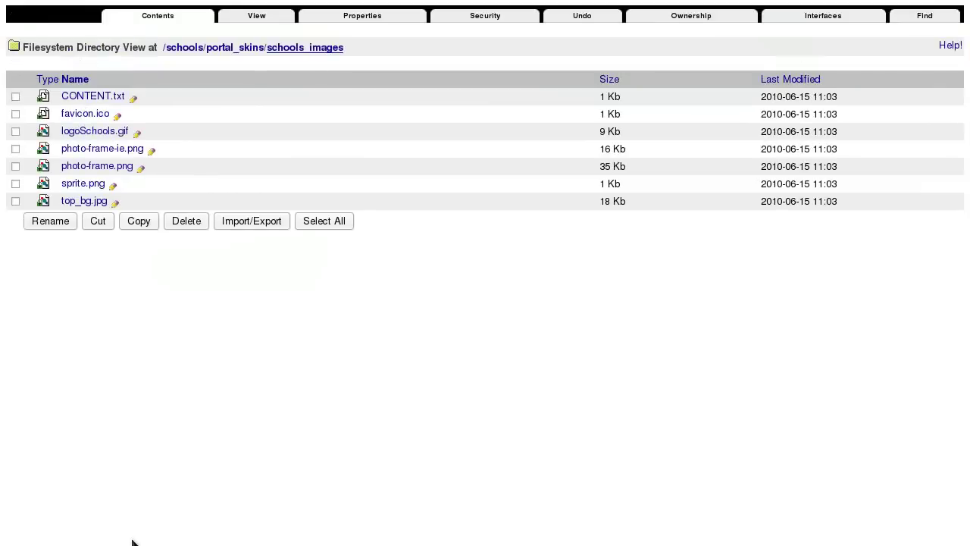
Step: Customize top_bg.jpg and upload top.JPG as its replacement header image
{"action": "left_click", "coordinate": [78, 202]}
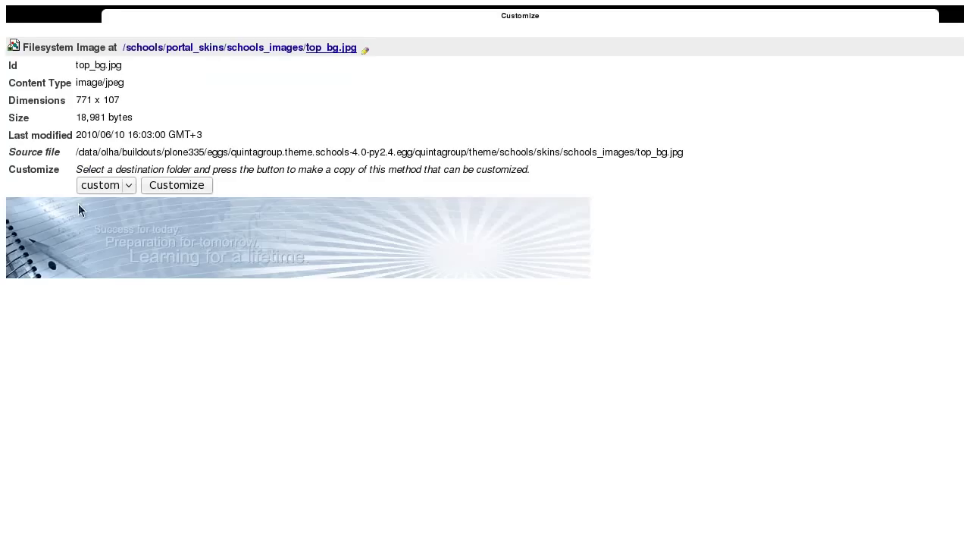
{"action": "left_click", "coordinate": [163, 187]}
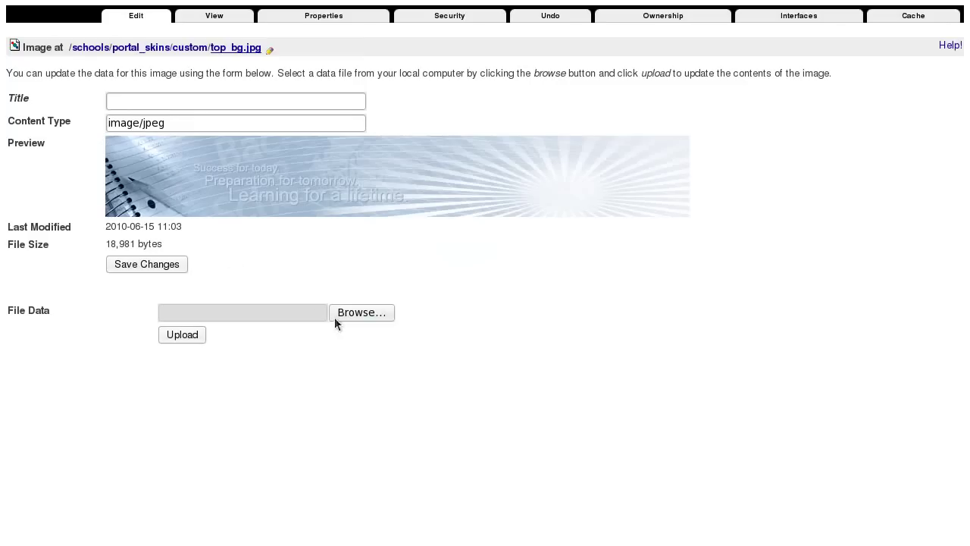
{"action": "left_click", "coordinate": [338, 317]}
{"action": "left_click", "coordinate": [348, 194]}
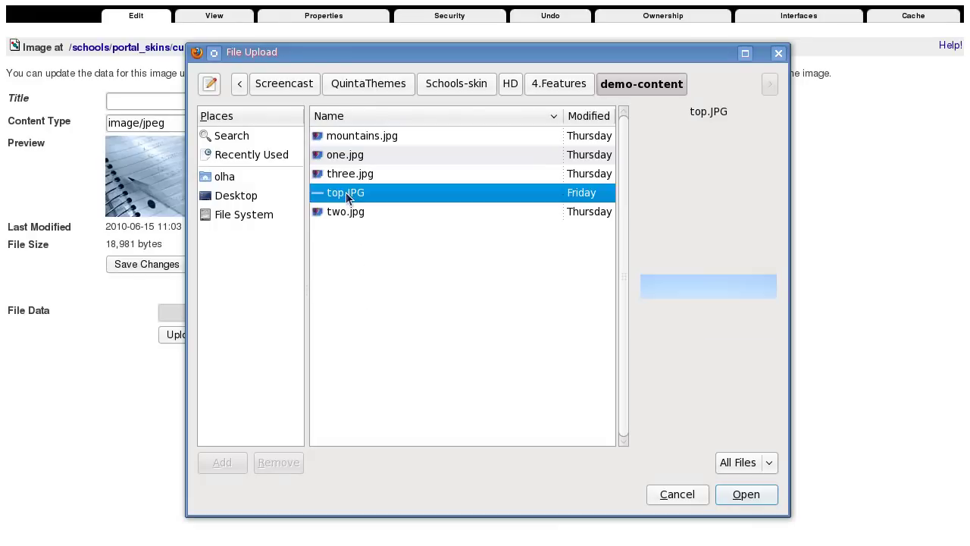
{"action": "left_click", "coordinate": [739, 494]}
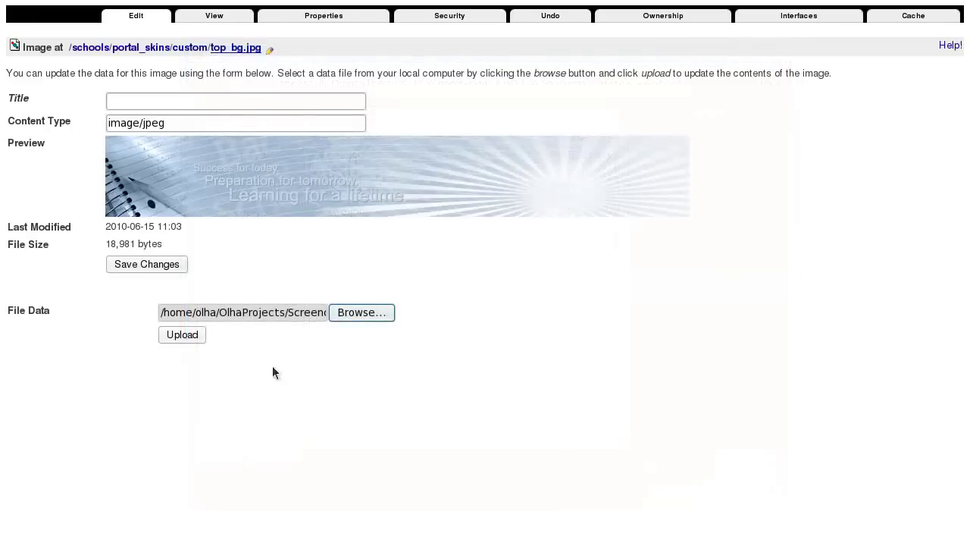
{"action": "left_click", "coordinate": [172, 334]}
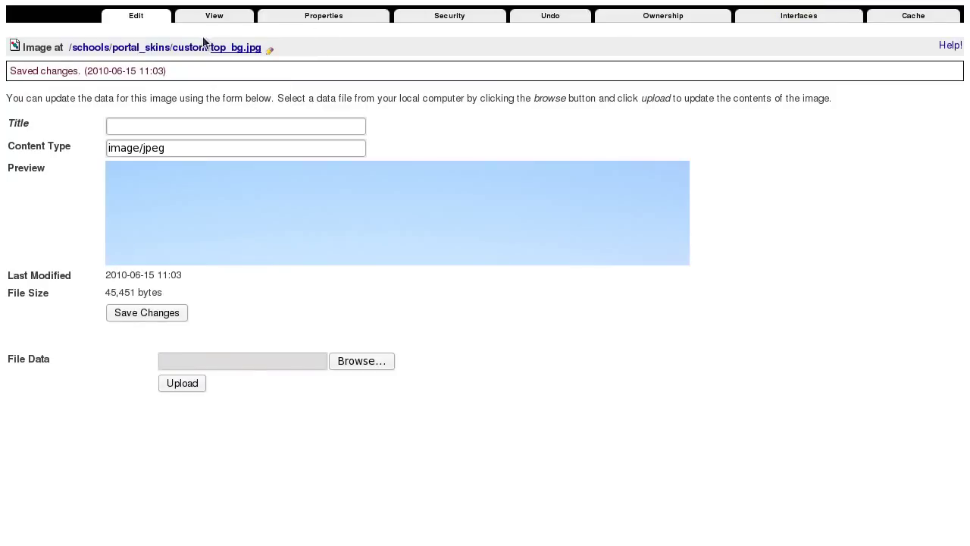
{"action": "left_click", "coordinate": [154, 52]}
Step: Customize schools_styles' base_properties and save logoWrapperMinHeight as 138
{"action": "scroll", "coordinate": [150, 339], "scroll_direction": "down", "scroll_amount": 3}
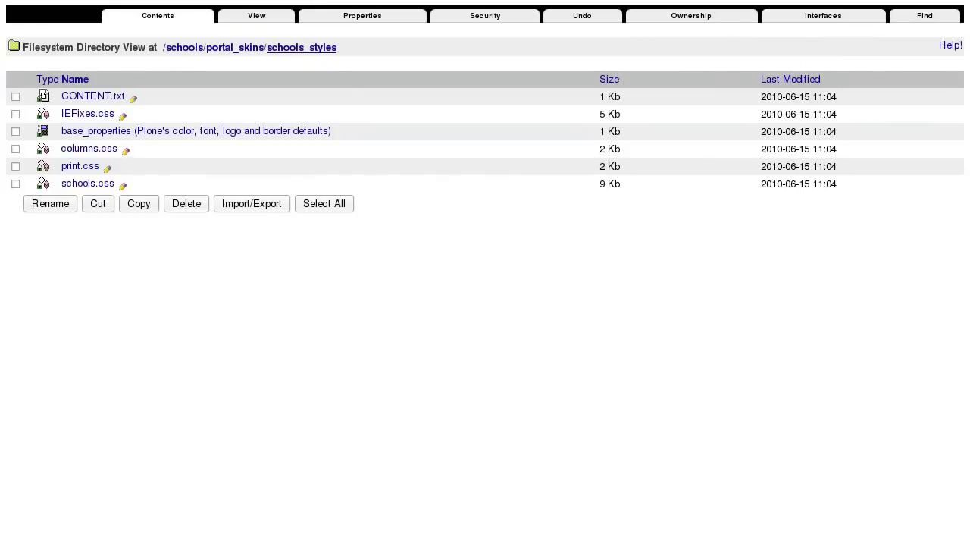
{"action": "left_click", "coordinate": [104, 131]}
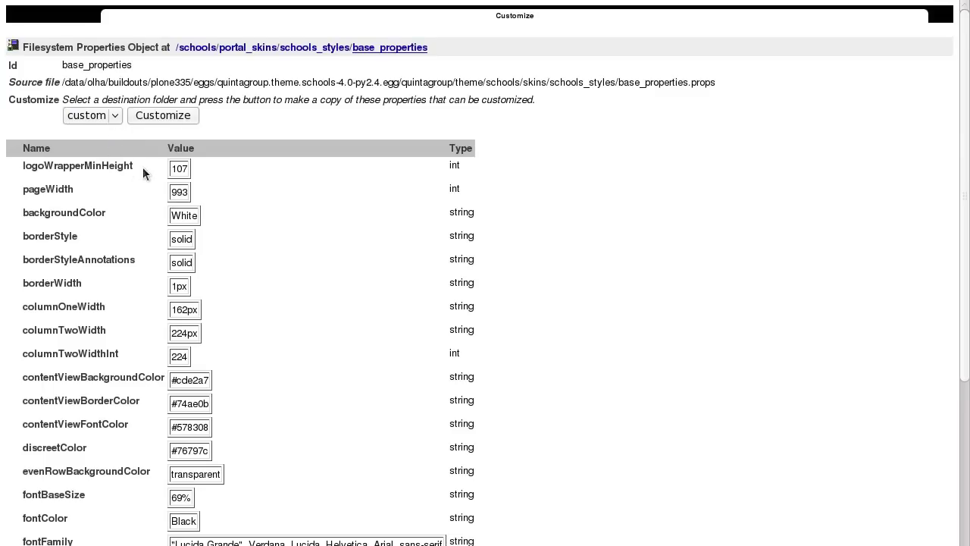
{"action": "left_click", "coordinate": [149, 116]}
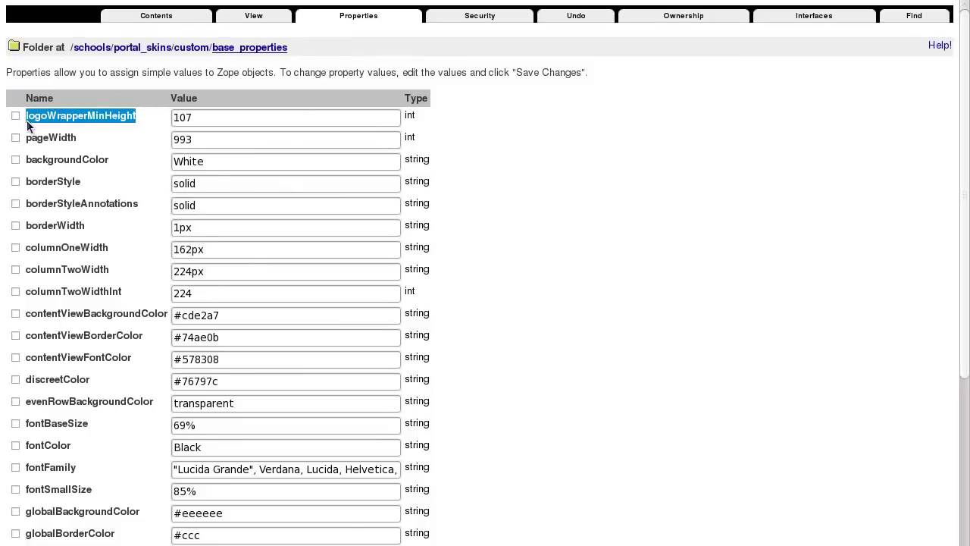
{"action": "left_click_drag", "start_coordinate": [179, 118], "coordinate": [220, 157]}
{"action": "type", "text": "38"}
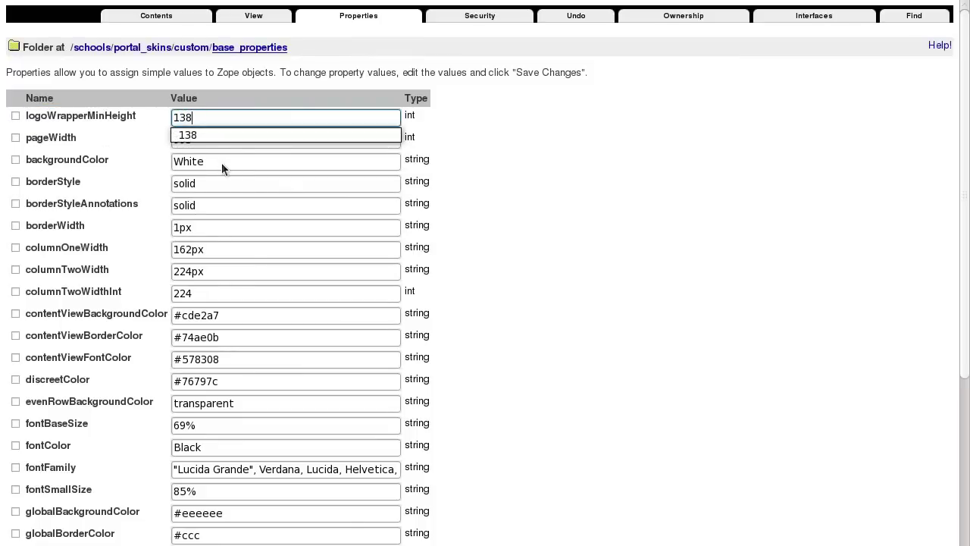
{"action": "left_click", "coordinate": [226, 140]}
{"action": "scroll", "coordinate": [227, 189], "scroll_direction": "down", "scroll_amount": 6}
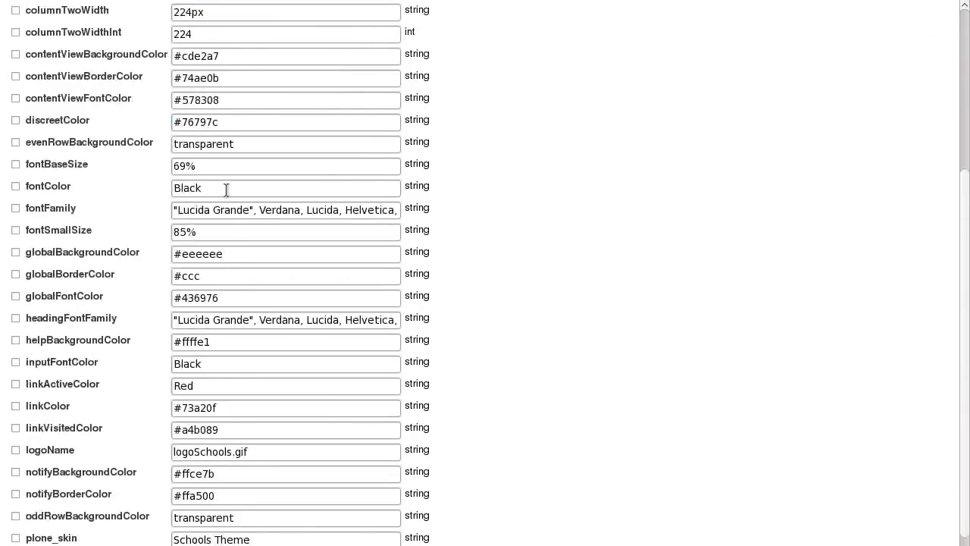
{"action": "scroll", "coordinate": [226, 190], "scroll_direction": "down", "scroll_amount": 3}
{"action": "left_click", "coordinate": [213, 515]}
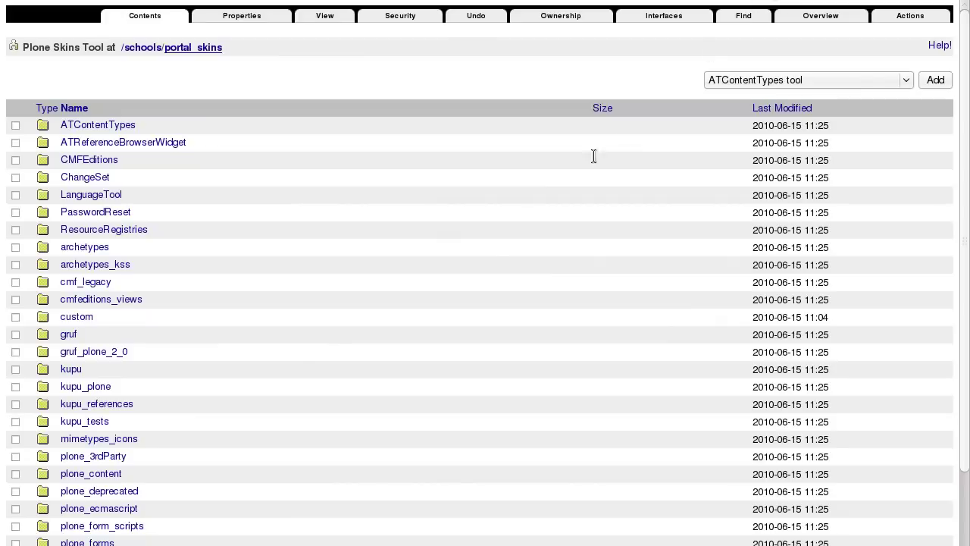
Step: Scroll down the portal_skins listing and open the schools_images folder
{"action": "scroll", "coordinate": [466, 288], "scroll_direction": "down", "scroll_amount": 5}
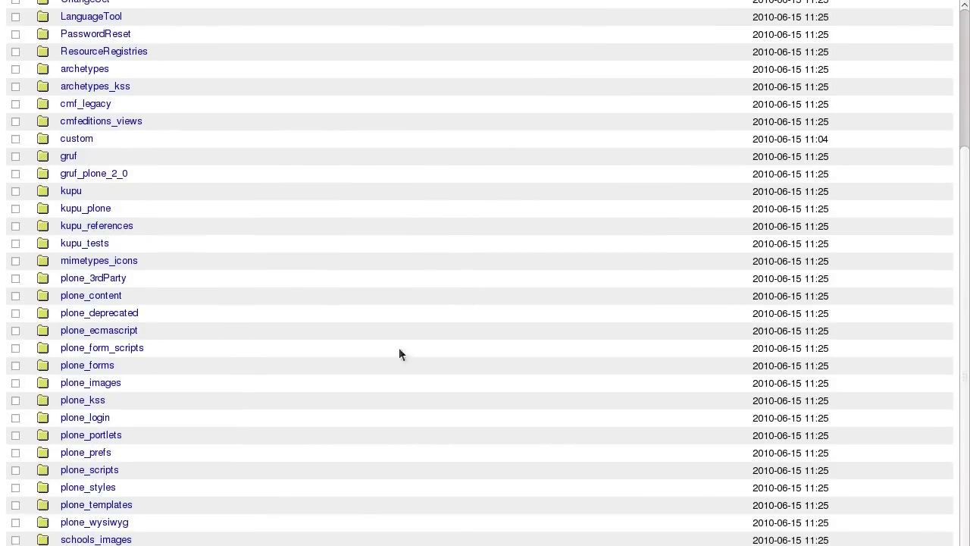
{"action": "left_click", "coordinate": [127, 539]}
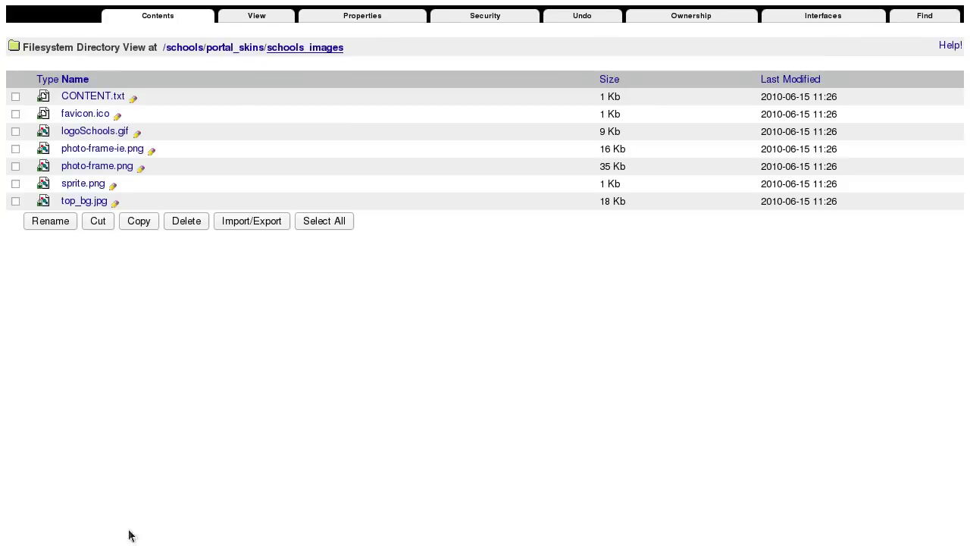
Step: Customize logoSchools.gif and upload logo-for-technorati.png as the replacement logo
{"action": "left_click", "coordinate": [116, 134]}
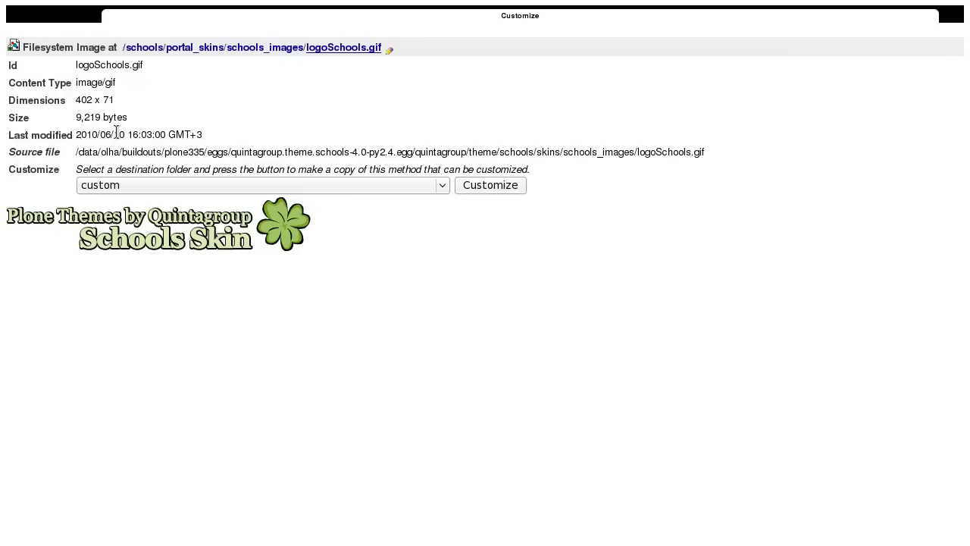
{"action": "left_click", "coordinate": [502, 188]}
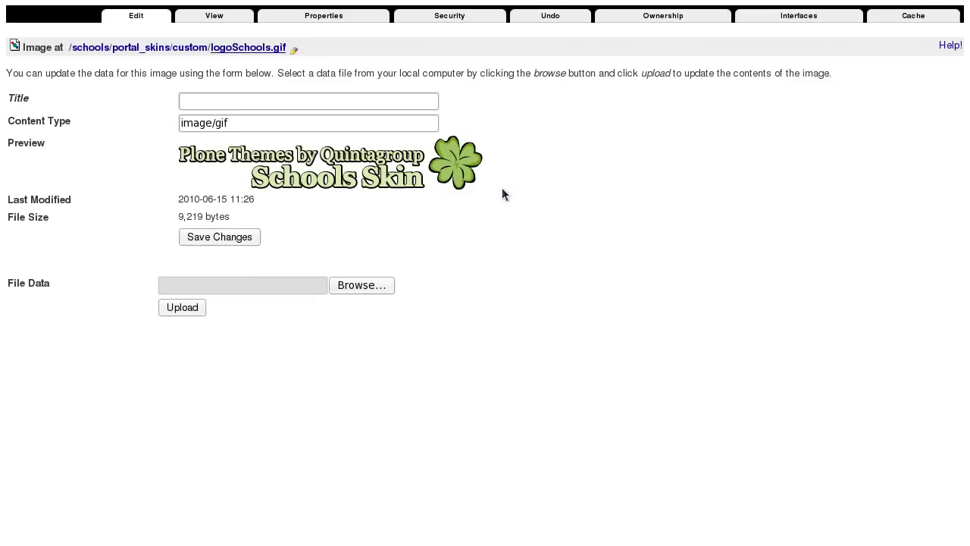
{"action": "left_click", "coordinate": [371, 288]}
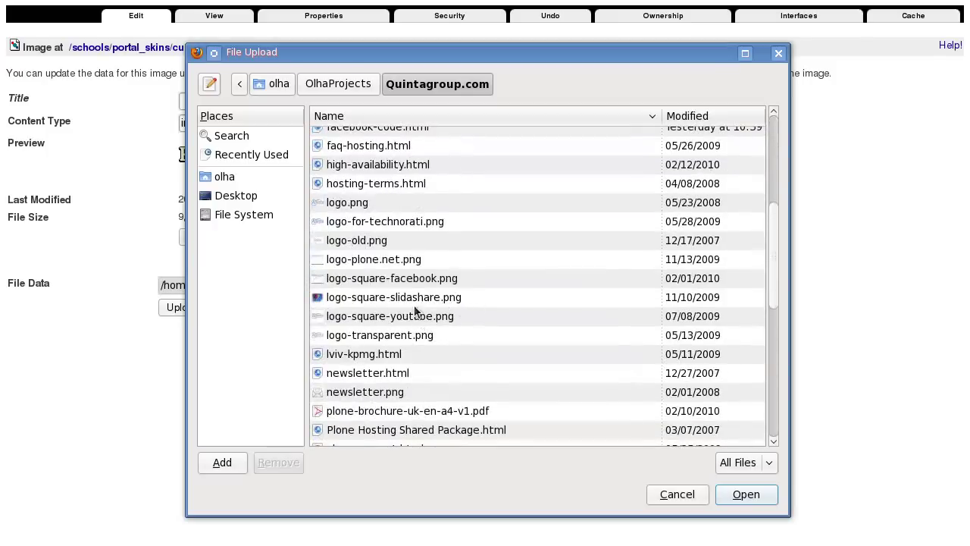
{"action": "left_click", "coordinate": [380, 221]}
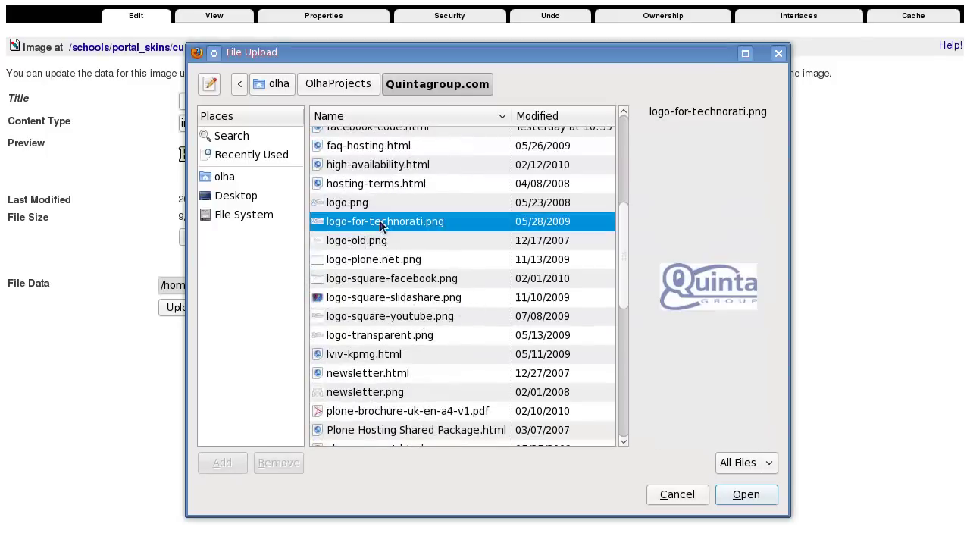
{"action": "left_click", "coordinate": [746, 494]}
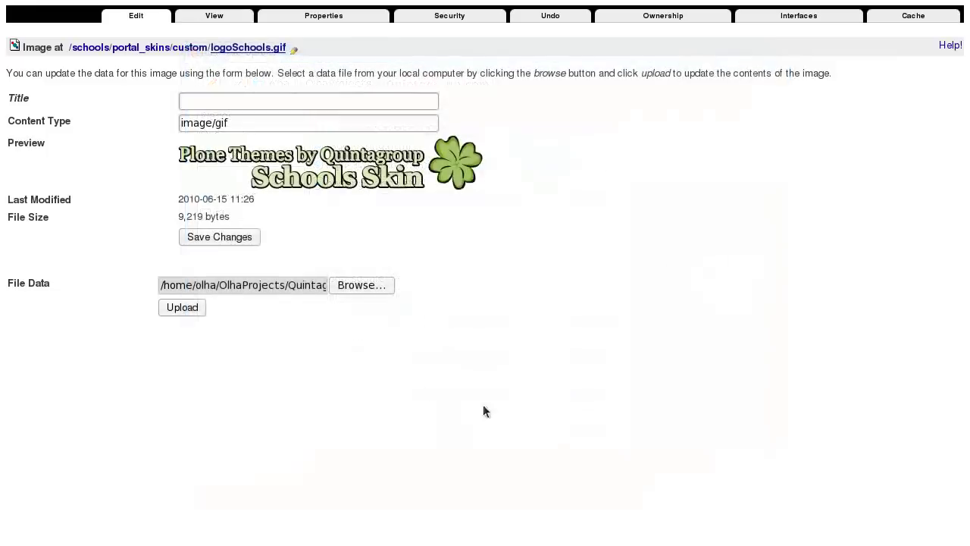
{"action": "left_click", "coordinate": [190, 311]}
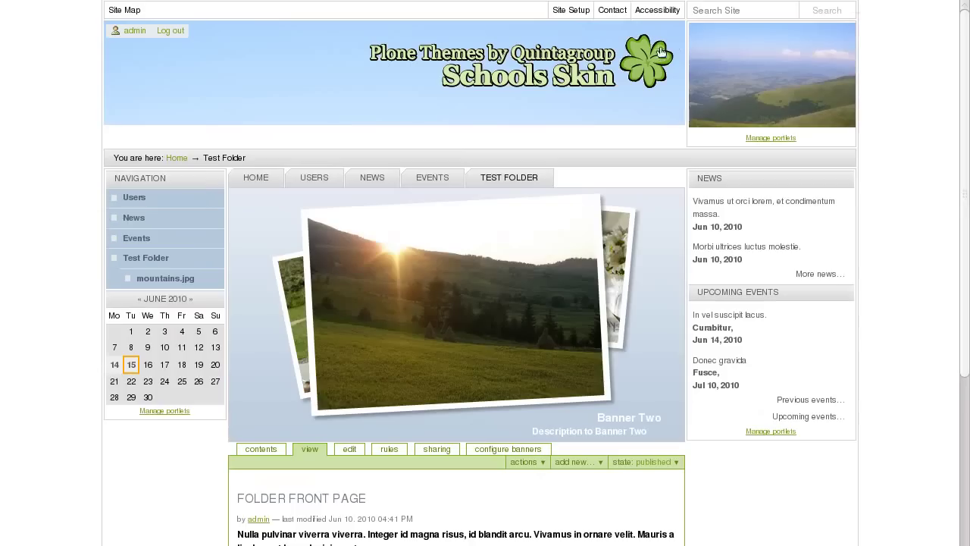